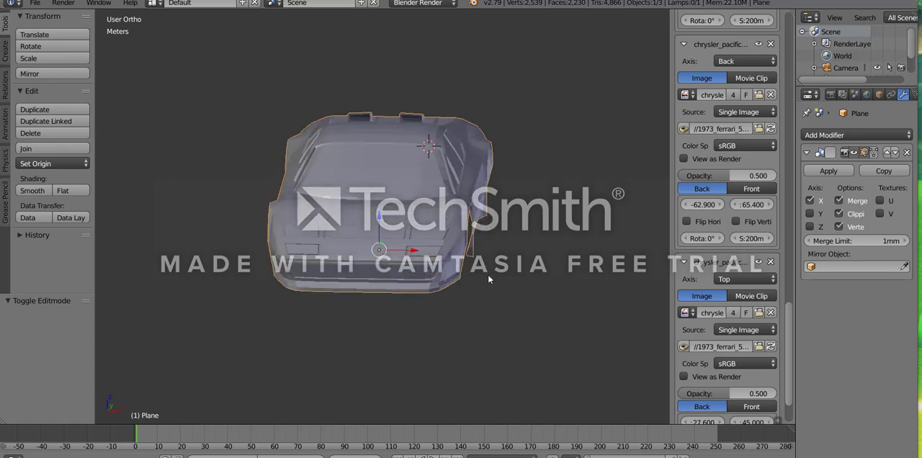
- Examine the car body model from the front, side, top and underside angles, including the windows, wheel arches and rear spoiler
{"action": "scroll", "coordinate": [493, 288], "scroll_direction": "up", "scroll_amount": 3}
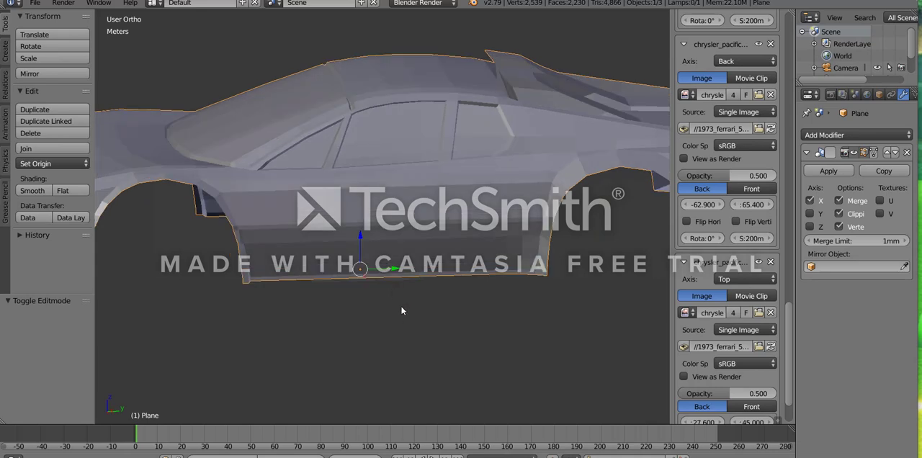
{"action": "middle_click_drag", "start_coordinate": [367, 314], "coordinate": [325, 296]}
{"action": "middle_click_drag", "start_coordinate": [415, 211], "coordinate": [487, 169]}
{"action": "scroll", "coordinate": [490, 115], "scroll_direction": "up", "scroll_amount": 3}
{"action": "middle_click_drag", "start_coordinate": [492, 106], "coordinate": [573, 117]}
{"action": "scroll", "coordinate": [573, 122], "scroll_direction": "down", "scroll_amount": 8}
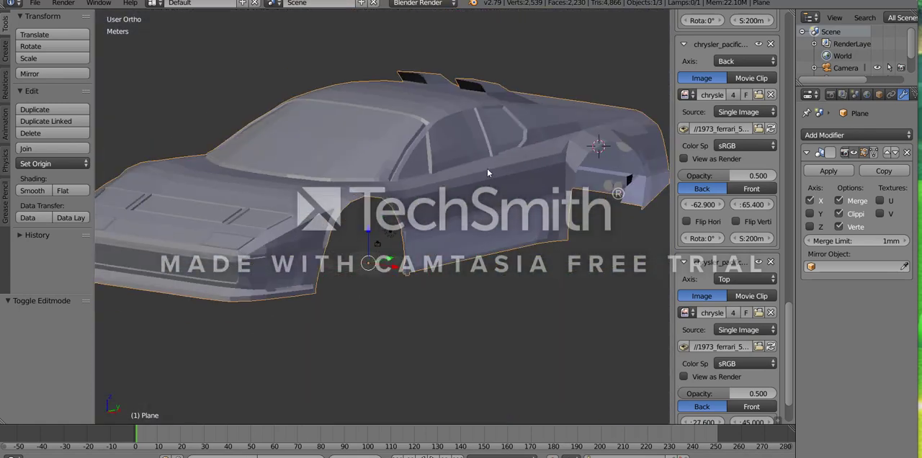
{"action": "middle_click_drag", "start_coordinate": [547, 159], "coordinate": [373, 260]}
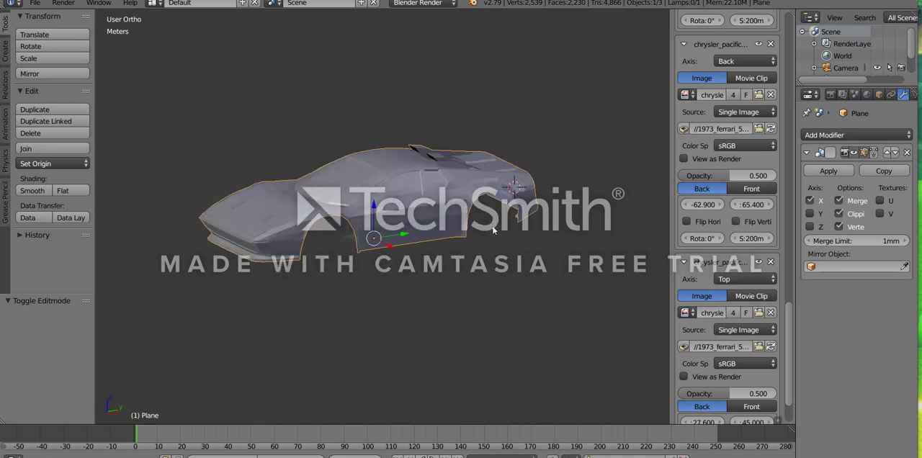
{"action": "middle_click_drag", "start_coordinate": [494, 230], "coordinate": [428, 264]}
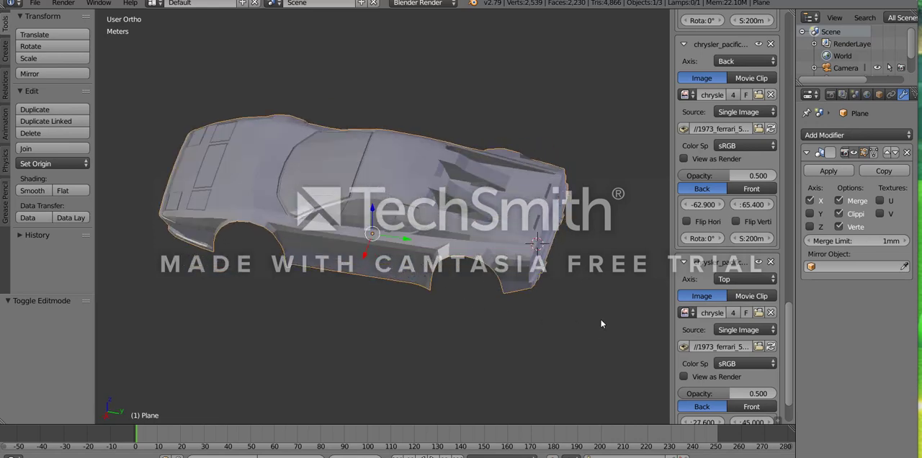
{"action": "middle_click_drag", "start_coordinate": [427, 261], "coordinate": [419, 240]}
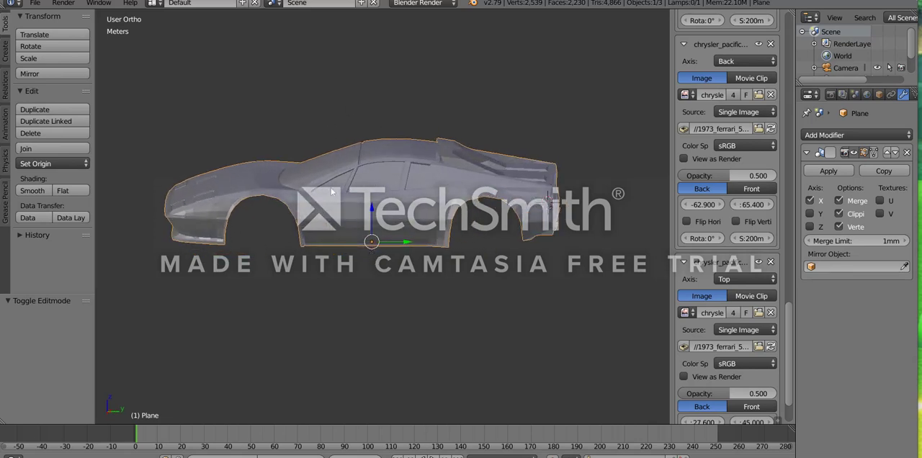
{"action": "key", "text": "KP_3"}
{"action": "scroll", "coordinate": [348, 257], "scroll_direction": "up", "scroll_amount": 3}
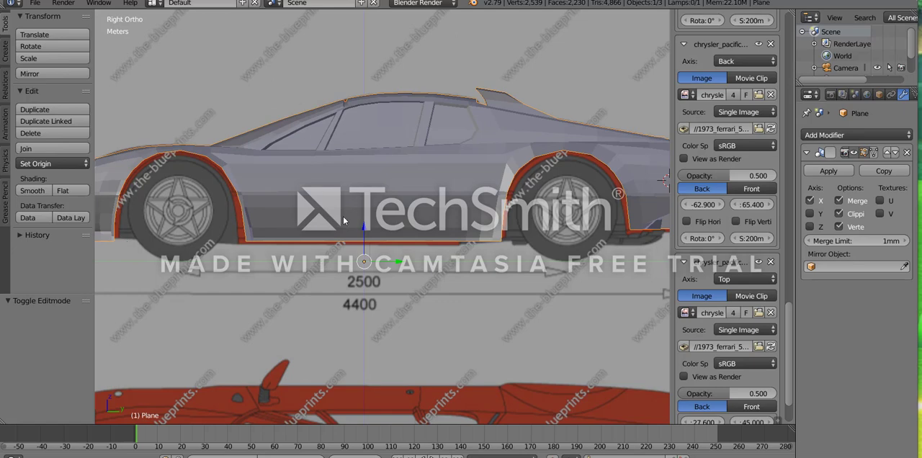
{"action": "middle_click_drag", "start_coordinate": [344, 221], "coordinate": [447, 221]}
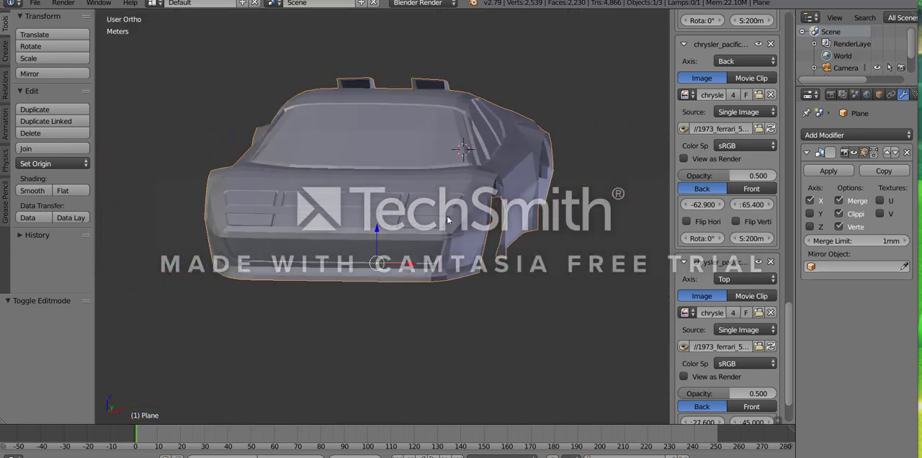
{"action": "scroll", "coordinate": [451, 253], "scroll_direction": "up", "scroll_amount": 1}
{"action": "middle_click_drag", "start_coordinate": [452, 260], "coordinate": [448, 253]}
{"action": "scroll", "coordinate": [472, 326], "scroll_direction": "up", "scroll_amount": 4}
{"action": "middle_click_drag", "start_coordinate": [477, 334], "coordinate": [442, 306]}
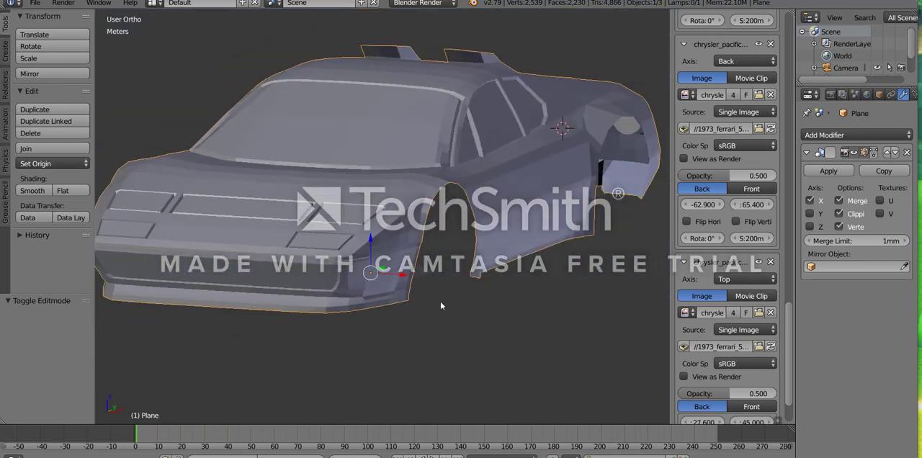
- Compare the car body's wireframe with the Ferrari 512 BB side blueprint, checking the nose, lower edge and wheel arches
{"action": "key", "text": "KP_3"}
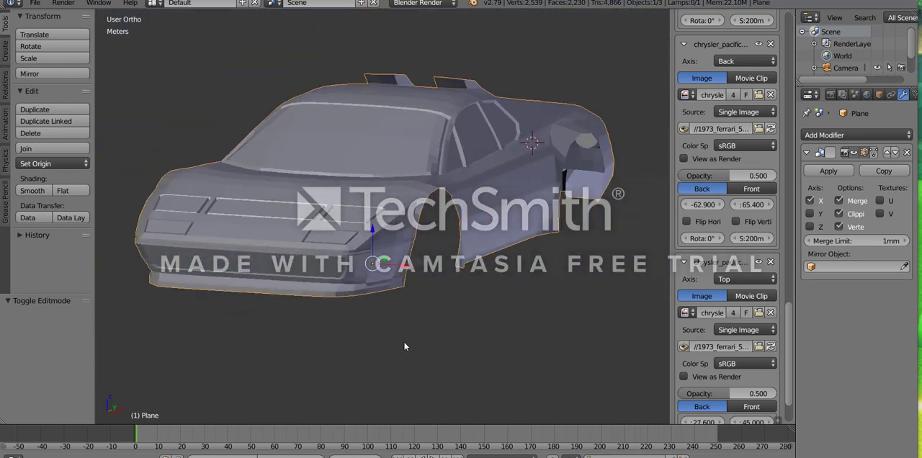
{"action": "key", "text": "Tab"}
{"action": "scroll", "coordinate": [328, 288], "scroll_direction": "up", "scroll_amount": 8}
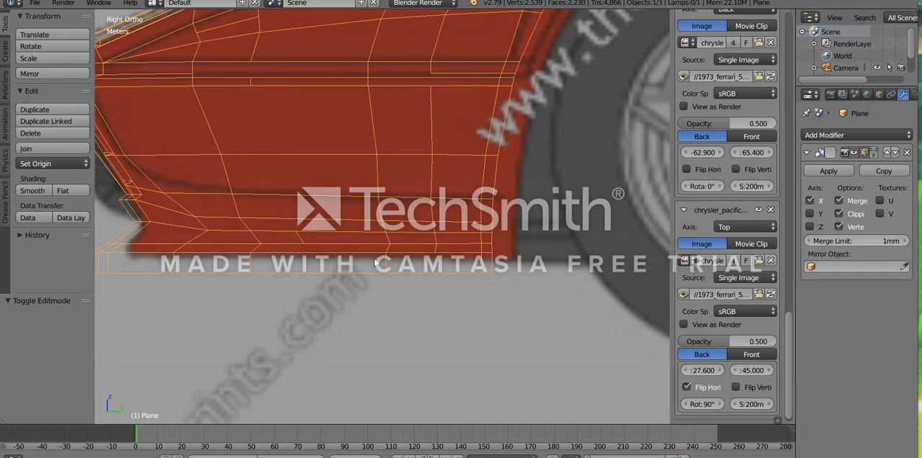
{"action": "scroll", "coordinate": [361, 268], "scroll_direction": "down", "scroll_amount": 5}
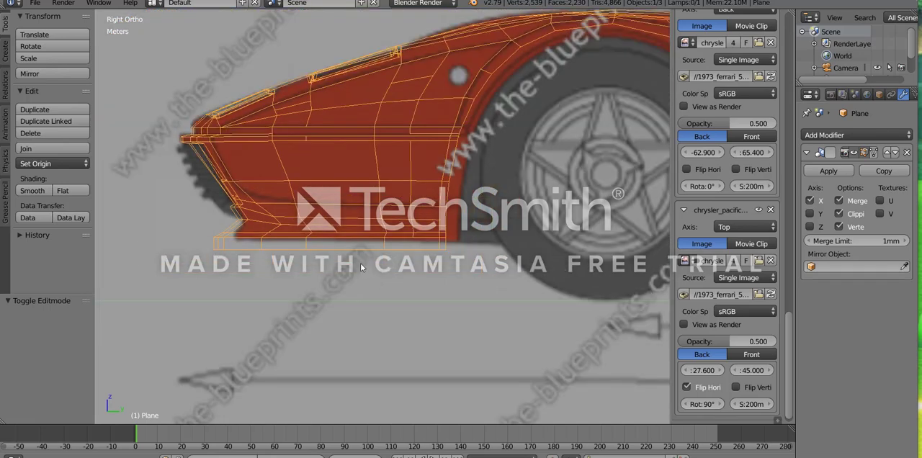
{"action": "scroll", "coordinate": [364, 265], "scroll_direction": "down", "scroll_amount": 3}
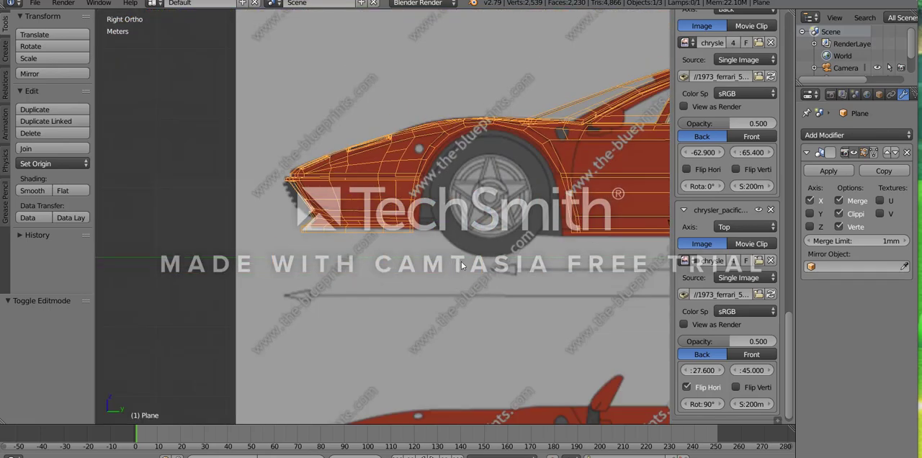
{"action": "middle_click_drag", "start_coordinate": [469, 267], "coordinate": [339, 323], "text": "shift"}
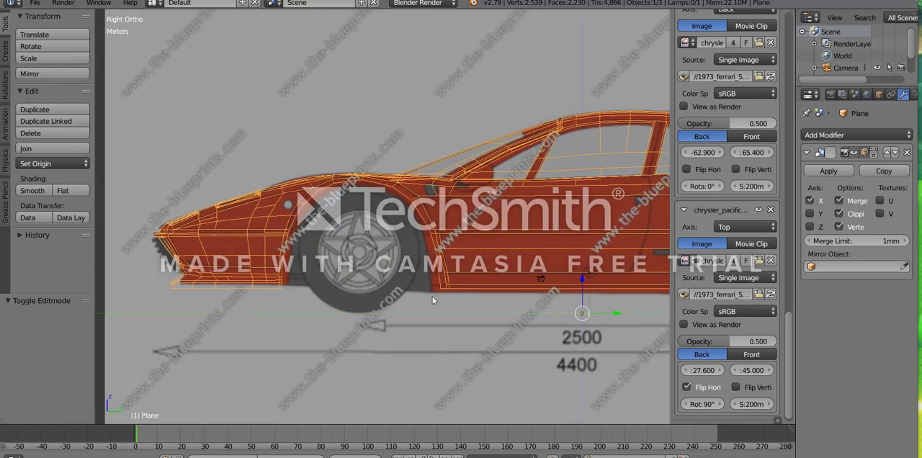
{"action": "scroll", "coordinate": [432, 297], "scroll_direction": "down", "scroll_amount": 3}
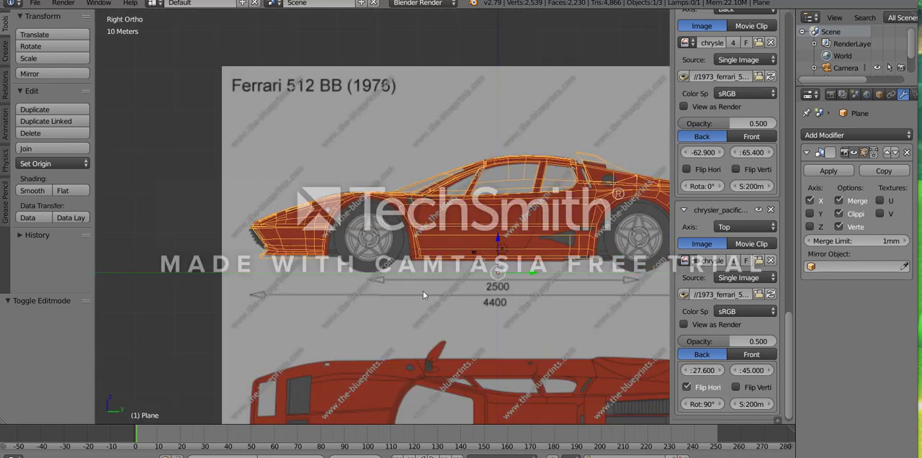
{"action": "scroll", "coordinate": [384, 279], "scroll_direction": "down", "scroll_amount": 3}
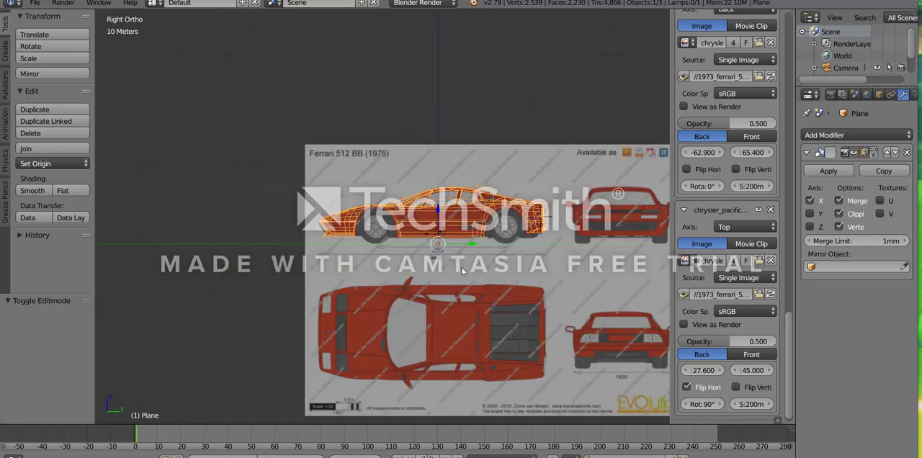
{"action": "middle_click_drag", "start_coordinate": [484, 275], "coordinate": [429, 308], "text": "shift"}
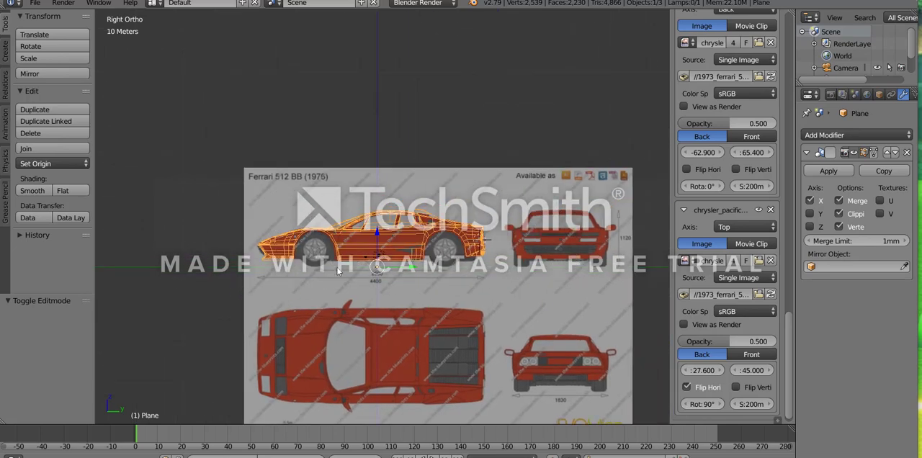
{"action": "scroll", "coordinate": [342, 274], "scroll_direction": "up", "scroll_amount": 8}
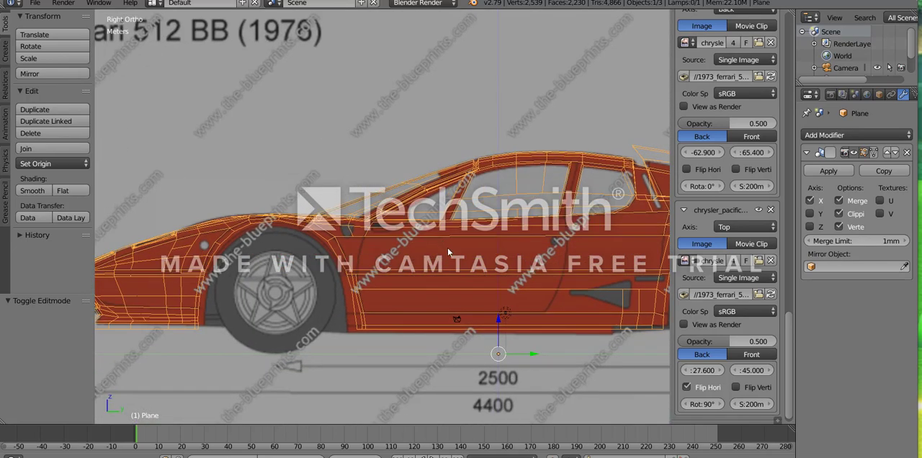
{"action": "scroll", "coordinate": [426, 287], "scroll_direction": "down", "scroll_amount": 3}
{"action": "scroll", "coordinate": [398, 271], "scroll_direction": "up", "scroll_amount": 3}
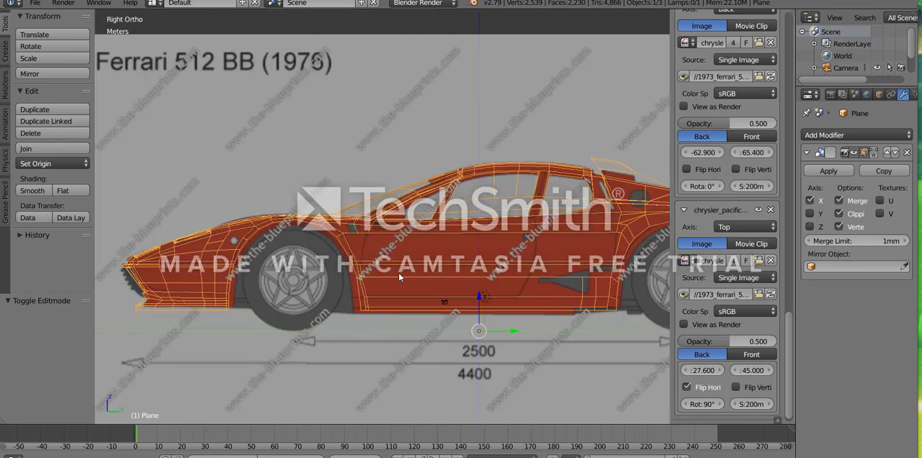
{"action": "middle_click_drag", "start_coordinate": [399, 271], "coordinate": [352, 235], "text": "shift"}
{"action": "key", "text": "Tab"}
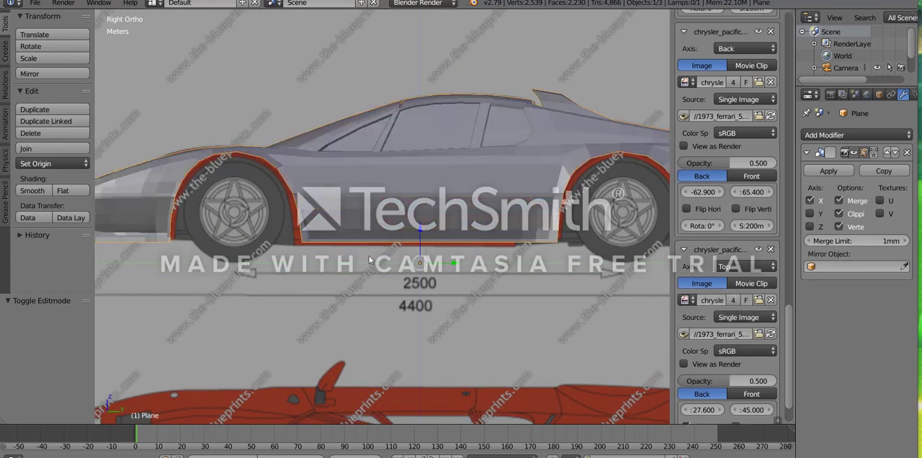
- Add a Solidify modifier to the car body and set its thickness to 1 mm
{"action": "scroll", "coordinate": [394, 238], "scroll_direction": "up", "scroll_amount": 5}
{"action": "scroll", "coordinate": [391, 273], "scroll_direction": "up", "scroll_amount": 4}
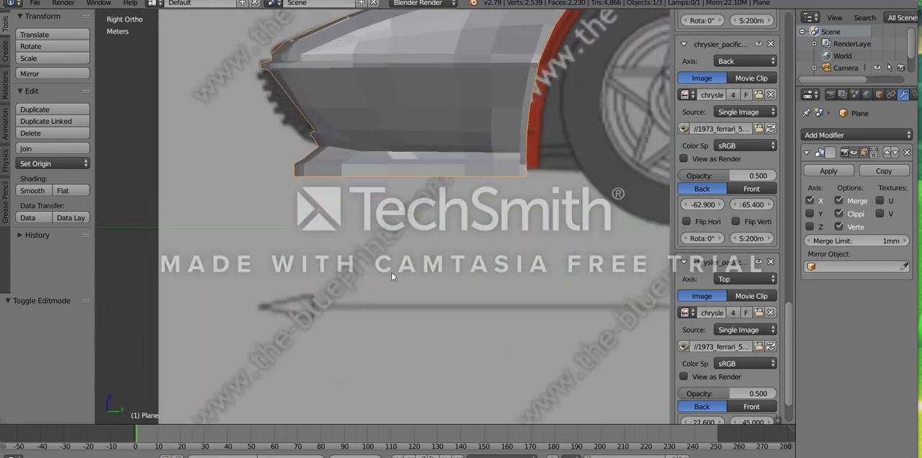
{"action": "left_click", "coordinate": [842, 137]}
{"action": "left_click", "coordinate": [678, 326]}
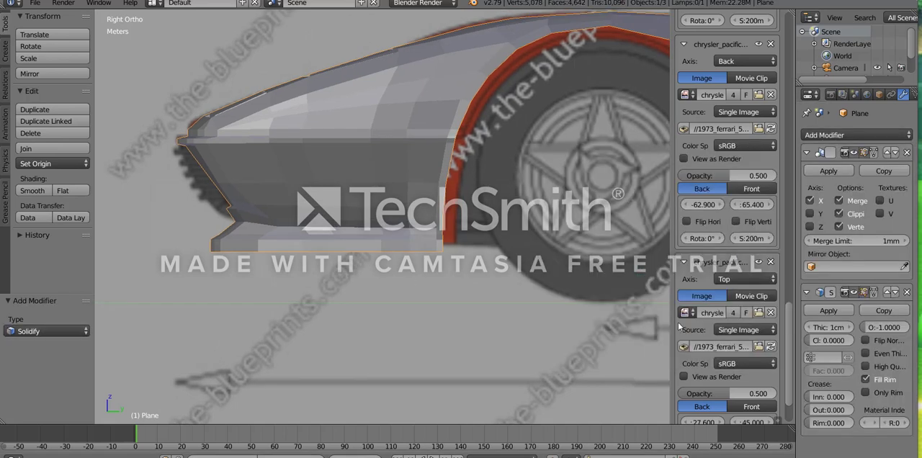
{"action": "left_click", "coordinate": [828, 327]}
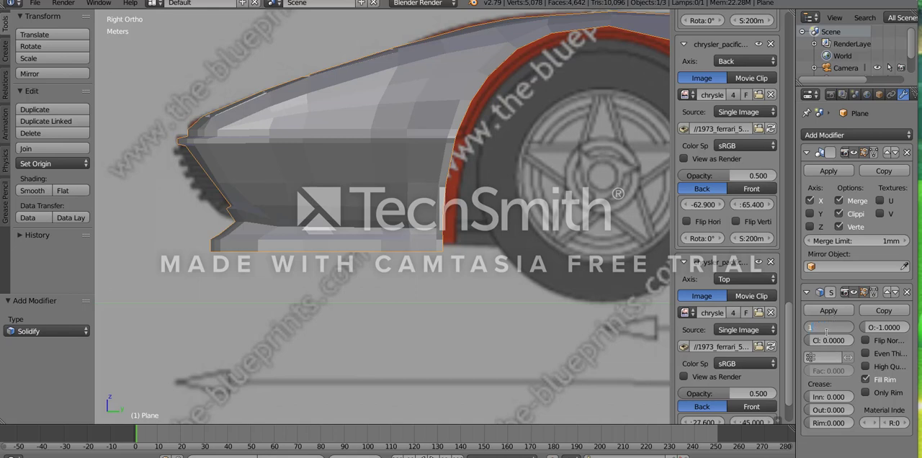
{"action": "type", "text": "mm"}
{"action": "key", "text": "Return"}
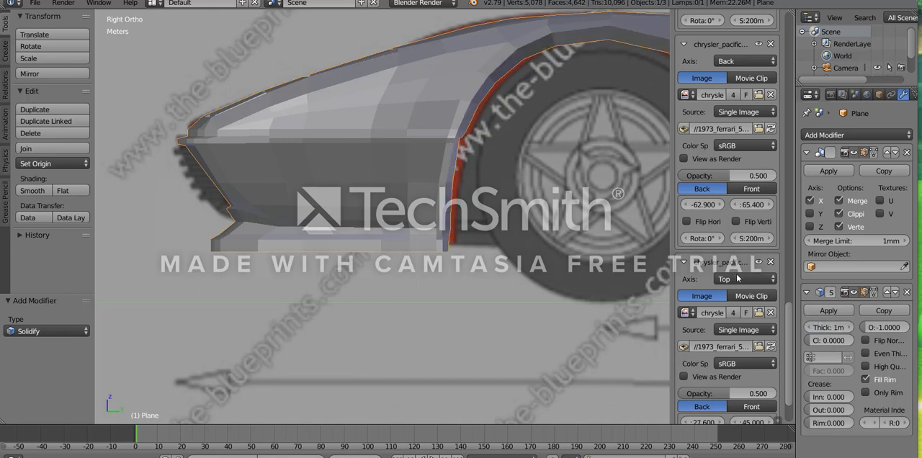
- Check the thickened front underside and export the body as an STL named "512 outrun test.stl" in the 73 512 BB folder
{"action": "scroll", "coordinate": [382, 195], "scroll_direction": "down", "scroll_amount": 2}
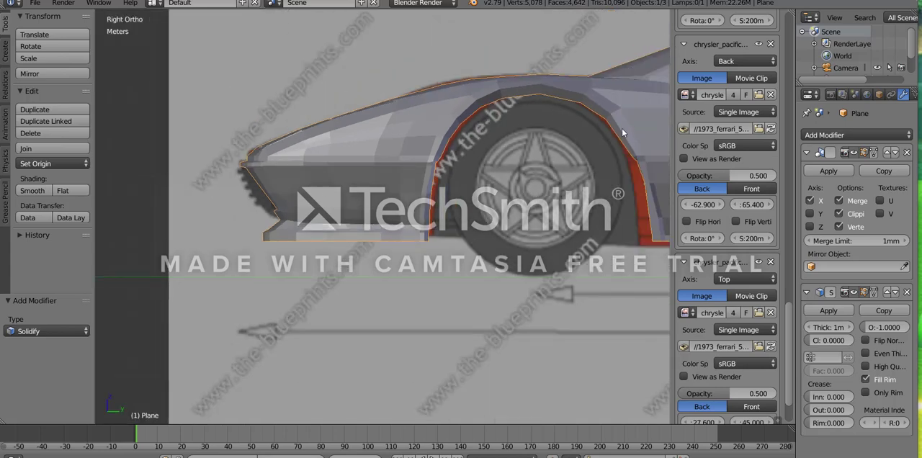
{"action": "scroll", "coordinate": [298, 236], "scroll_direction": "down", "scroll_amount": 2}
{"action": "scroll", "coordinate": [320, 247], "scroll_direction": "up", "scroll_amount": 5}
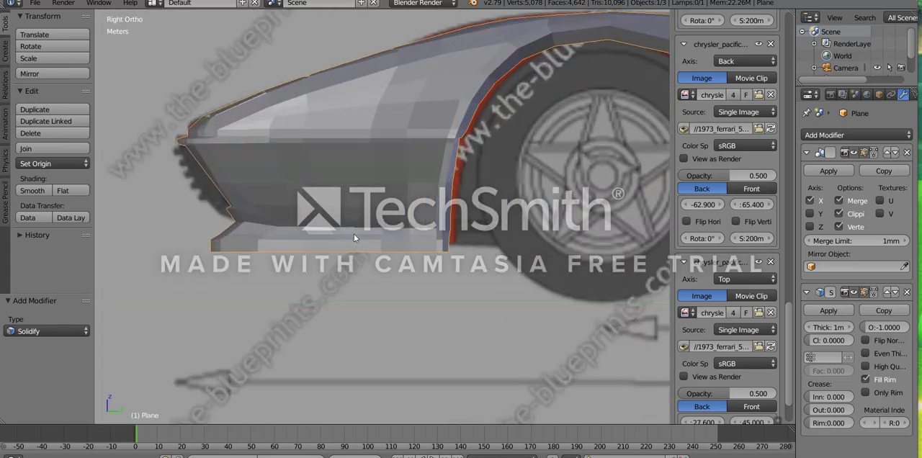
{"action": "middle_click_drag", "start_coordinate": [245, 275], "coordinate": [299, 211]}
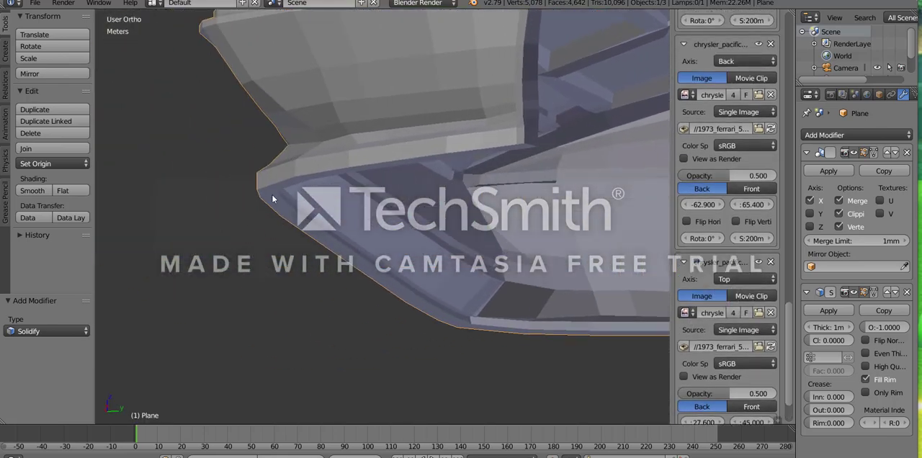
{"action": "left_click", "coordinate": [34, 3]}
{"action": "mouse_move", "coordinate": [64, 246]}
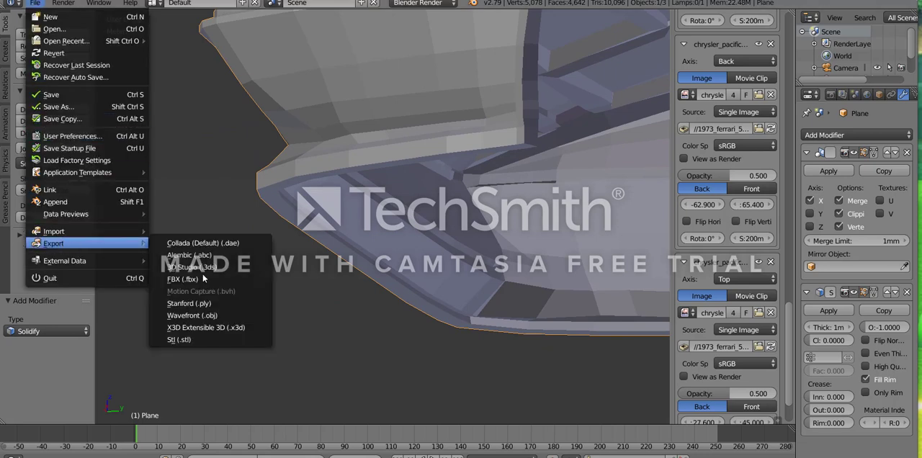
{"action": "left_click", "coordinate": [186, 340]}
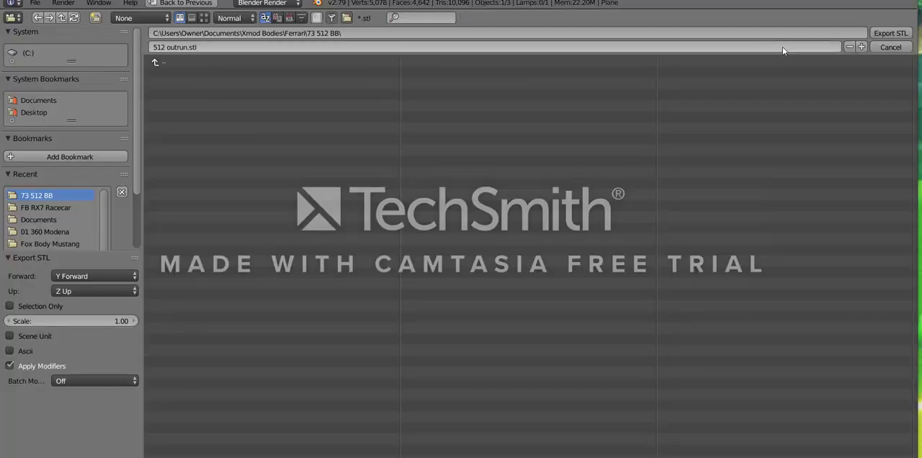
{"action": "left_click", "coordinate": [185, 47]}
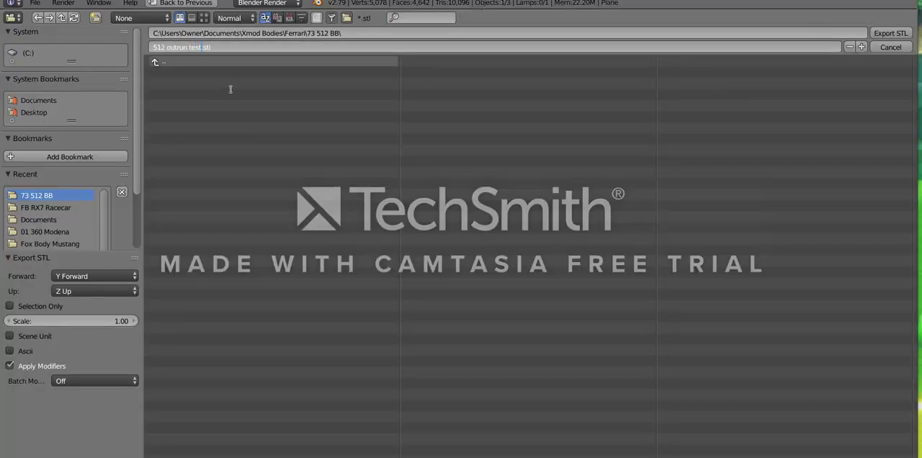
{"action": "type", "text": "test"}
{"action": "left_click", "coordinate": [900, 33]}
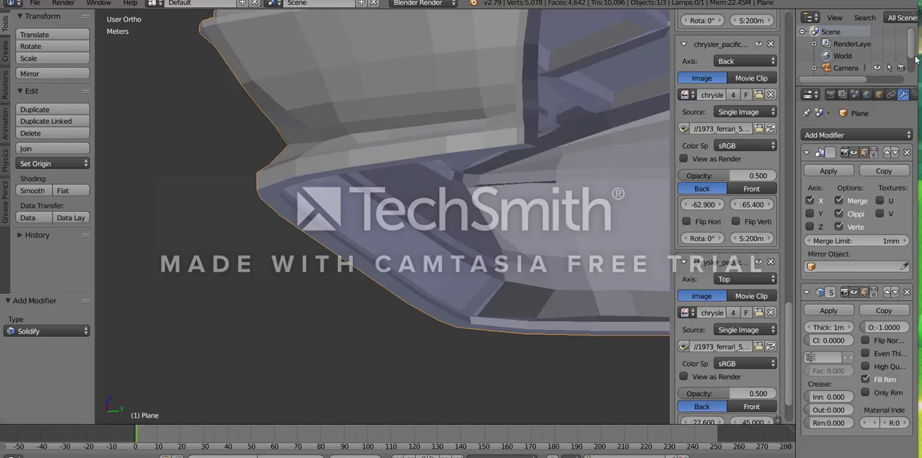
- Minimize Blender and launch Repetier-Host from the desktop
{"action": "left_click", "coordinate": [847, 0]}
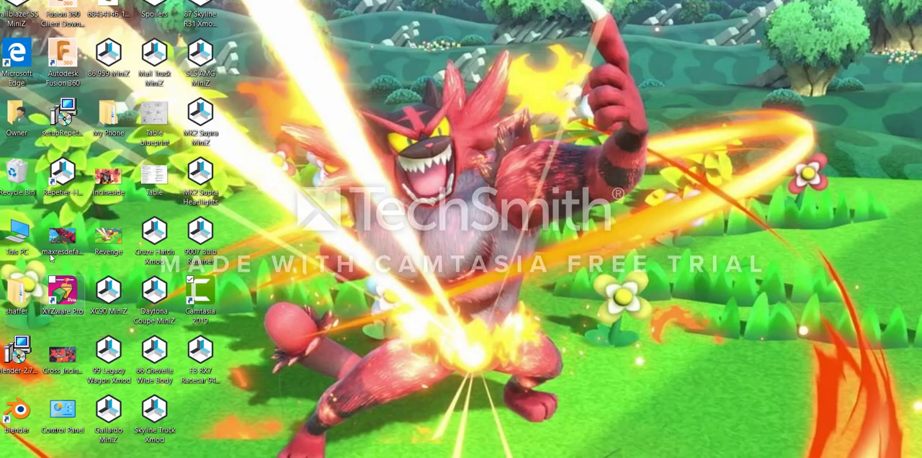
{"action": "left_click", "coordinate": [66, 171]}
{"action": "double_click", "coordinate": [67, 180]}
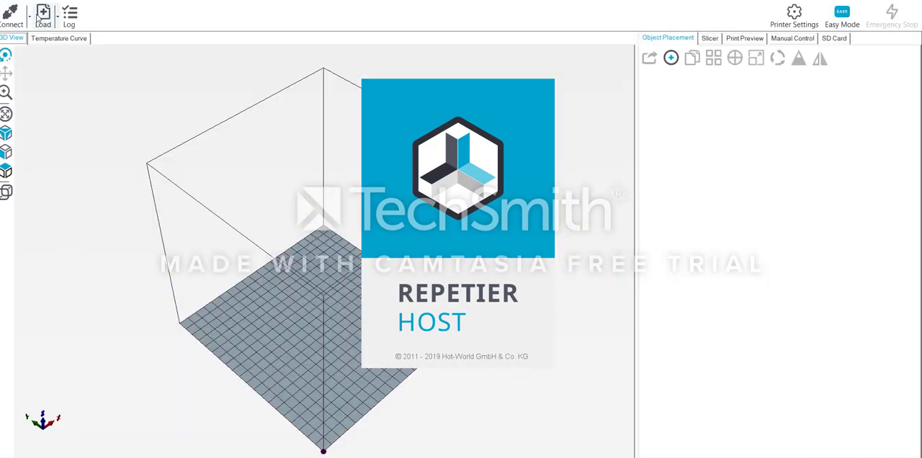
- Load the "512 outrun test" model from the Ferrari folder's 73 512 BB subfolder and view the body from the side
{"action": "left_click", "coordinate": [42, 15]}
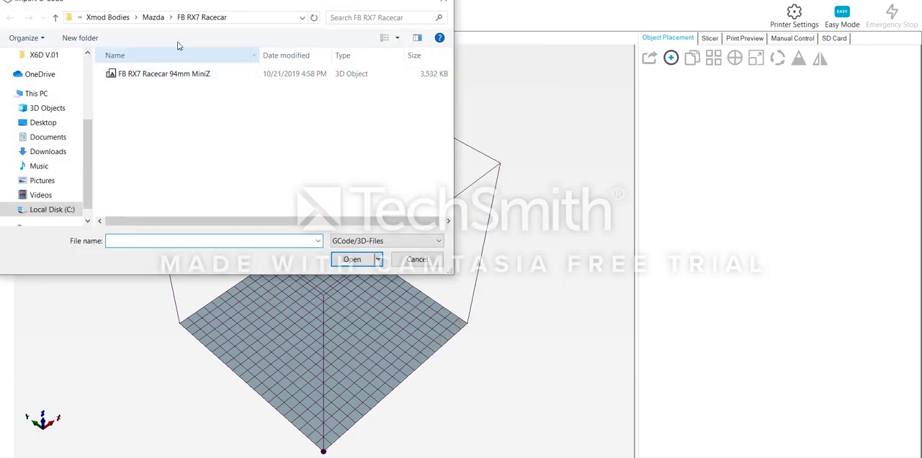
{"action": "left_click", "coordinate": [119, 17]}
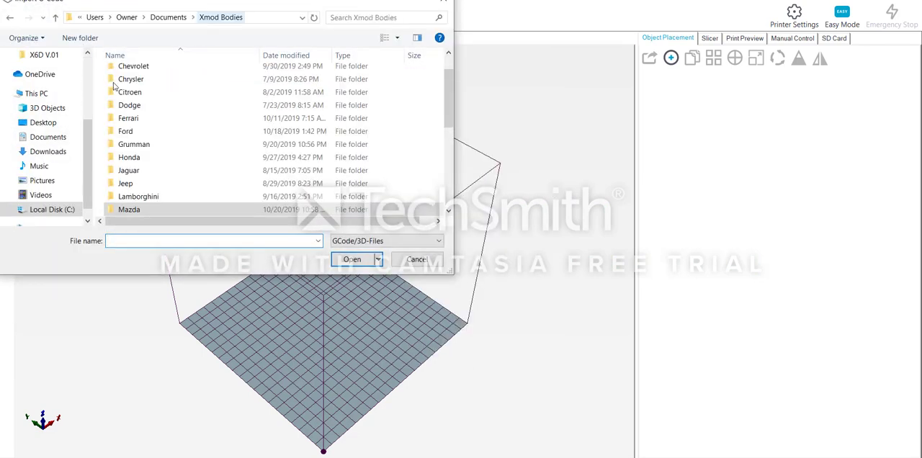
{"action": "double_click", "coordinate": [126, 118]}
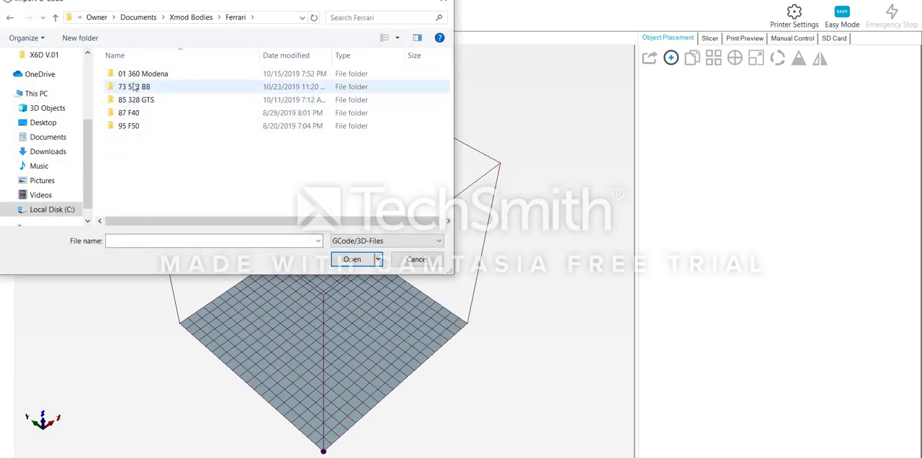
{"action": "double_click", "coordinate": [142, 87]}
{"action": "double_click", "coordinate": [139, 75]}
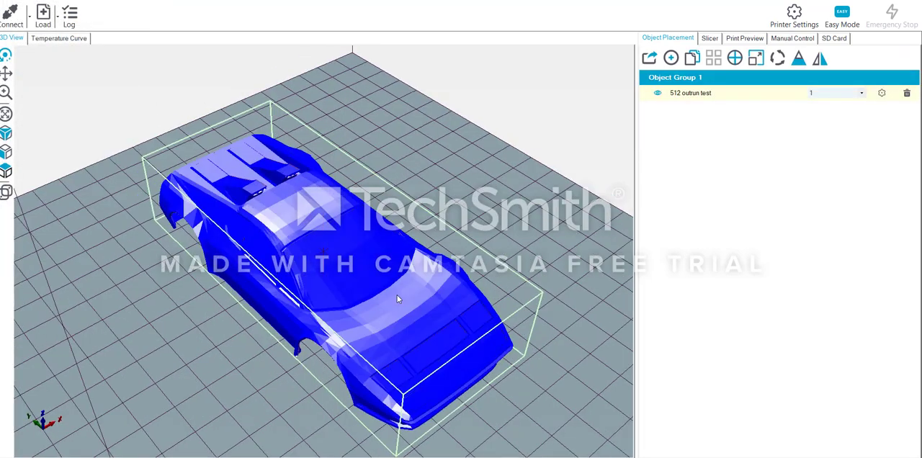
{"action": "left_click_drag", "start_coordinate": [397, 295], "coordinate": [227, 225]}
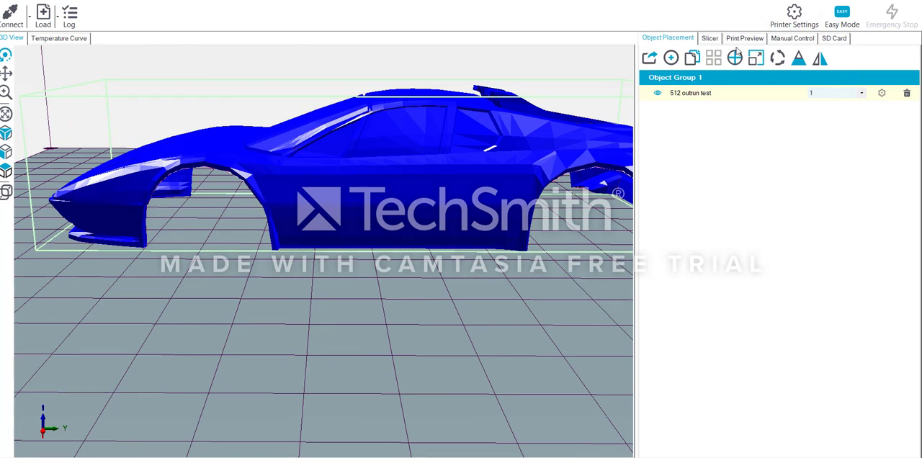
- Slice the car body with CuraEngine using the Test configuration, 0.15 mm quality and supports everywhere
{"action": "left_click", "coordinate": [710, 39]}
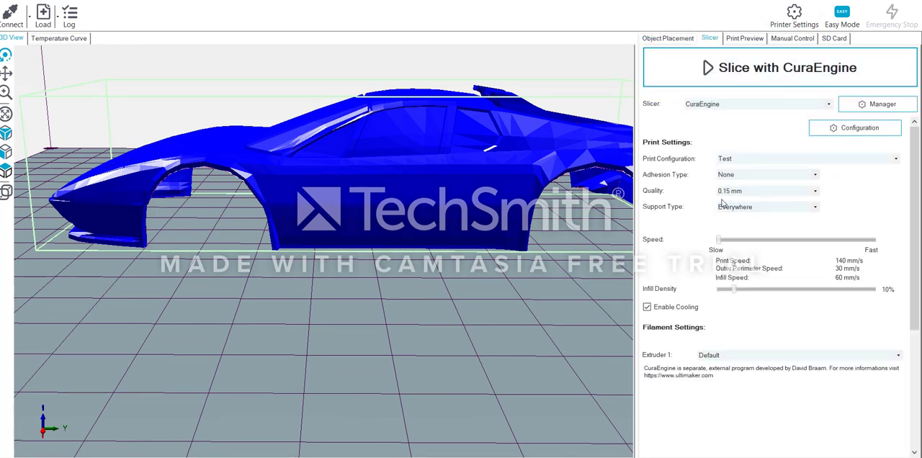
{"action": "left_click", "coordinate": [770, 68]}
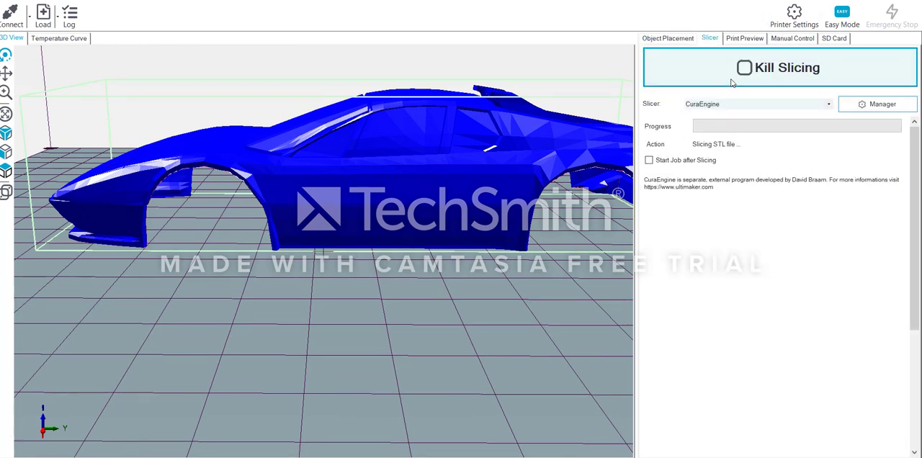
{"action": "scroll", "coordinate": [117, 215], "scroll_direction": "up", "scroll_amount": 10}
{"action": "middle_click_drag", "start_coordinate": [118, 216], "coordinate": [475, 234]}
{"action": "scroll", "coordinate": [224, 229], "scroll_direction": "up", "scroll_amount": 10}
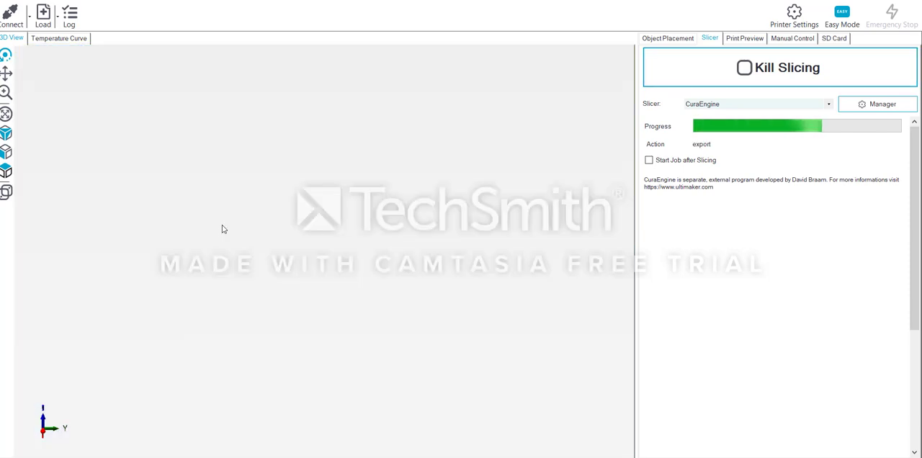
{"action": "scroll", "coordinate": [208, 231], "scroll_direction": "down", "scroll_amount": 15}
{"action": "scroll", "coordinate": [360, 238], "scroll_direction": "up", "scroll_amount": 10}
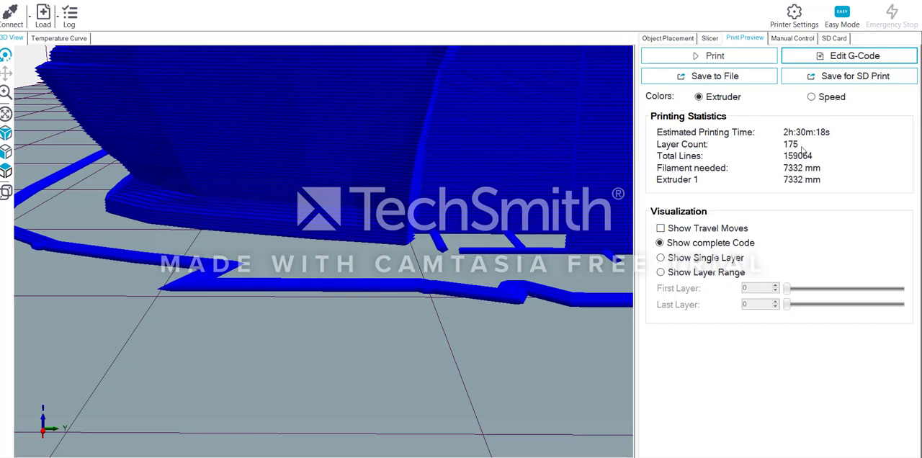
- Limit the print preview to the layer range 0 to 1
{"action": "left_click", "coordinate": [698, 275]}
{"action": "left_click", "coordinate": [776, 301]}
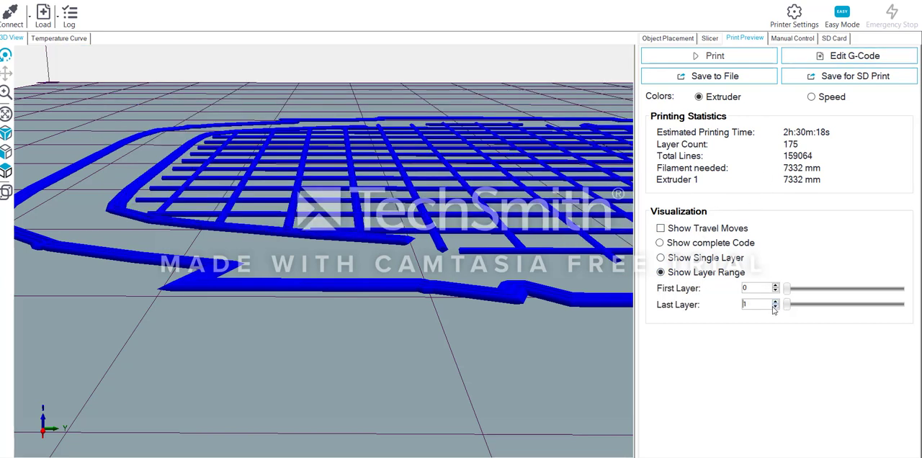
{"action": "left_click", "coordinate": [776, 307]}
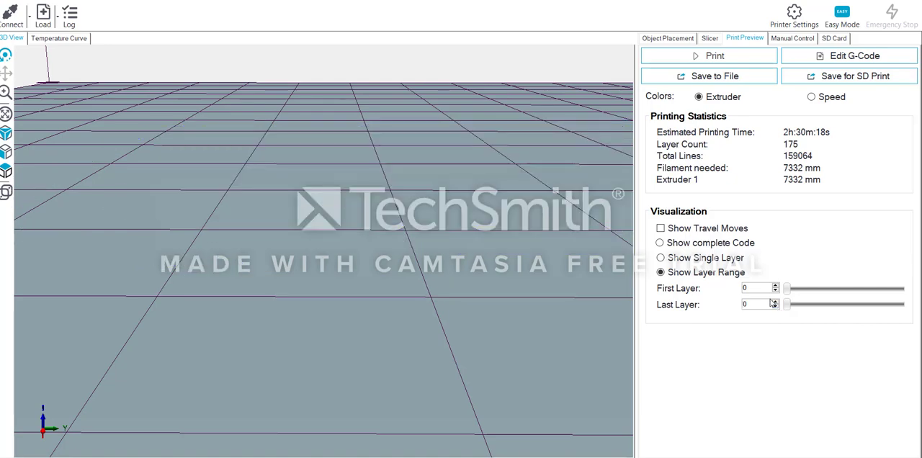
{"action": "left_click_drag", "start_coordinate": [294, 253], "coordinate": [260, 243]}
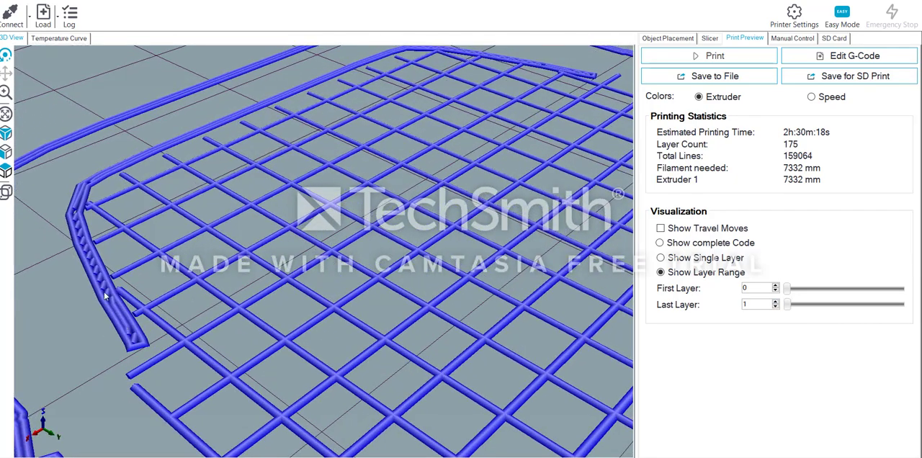
- Examine the first printed layer around the nose, wheel arches and side sills for gaps in the body outline
{"action": "left_click_drag", "start_coordinate": [393, 118], "coordinate": [277, 202]}
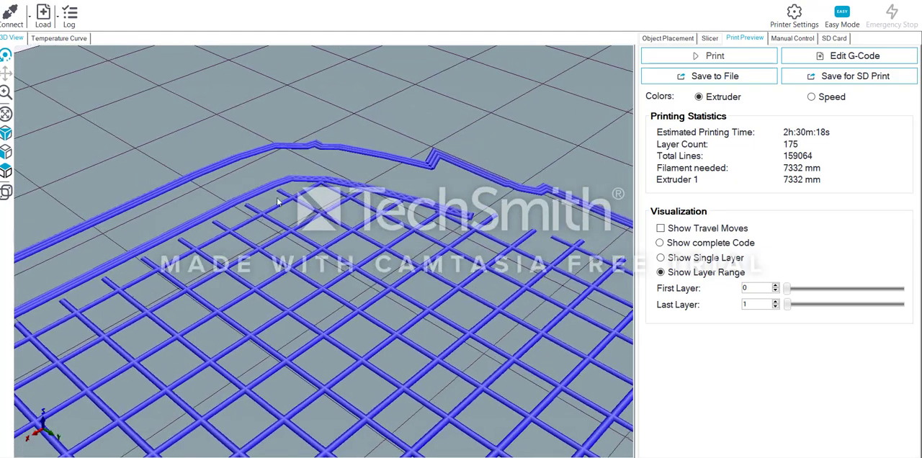
{"action": "scroll", "coordinate": [331, 326], "scroll_direction": "up", "scroll_amount": 3}
{"action": "scroll", "coordinate": [348, 343], "scroll_direction": "down", "scroll_amount": 4}
{"action": "middle_click_drag", "start_coordinate": [409, 372], "coordinate": [159, 164]}
{"action": "scroll", "coordinate": [78, 188], "scroll_direction": "up", "scroll_amount": 3}
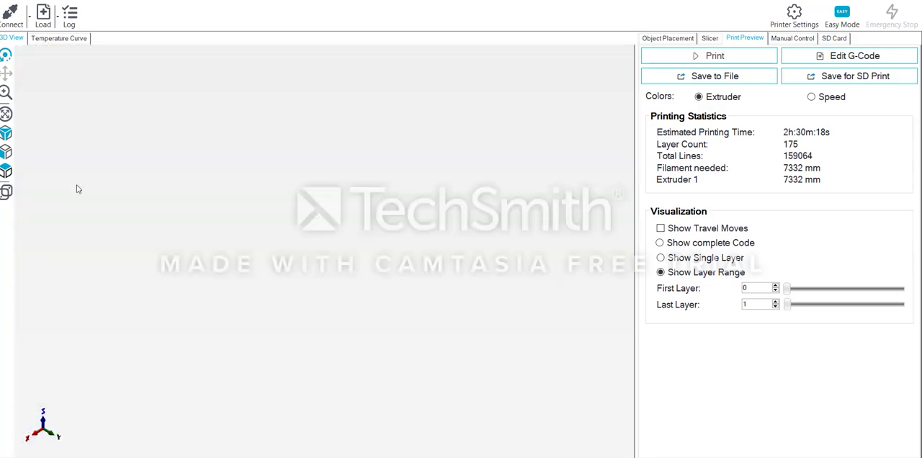
{"action": "scroll", "coordinate": [117, 235], "scroll_direction": "down", "scroll_amount": 5}
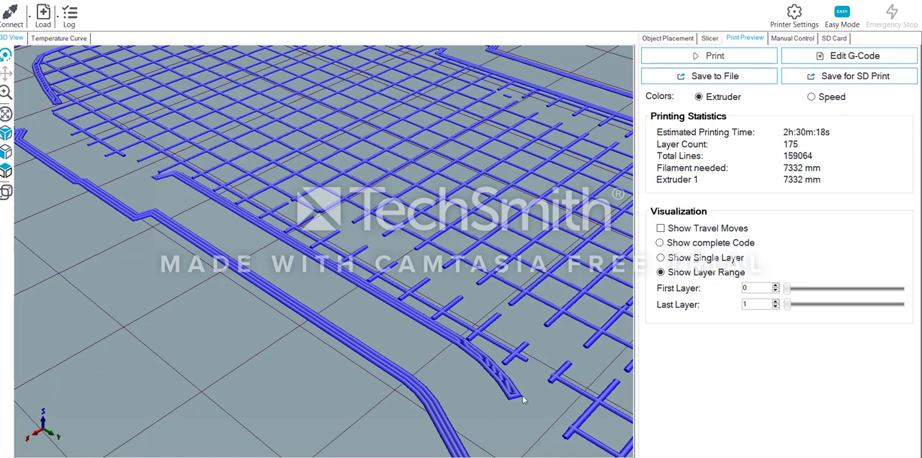
{"action": "scroll", "coordinate": [167, 177], "scroll_direction": "down", "scroll_amount": 5}
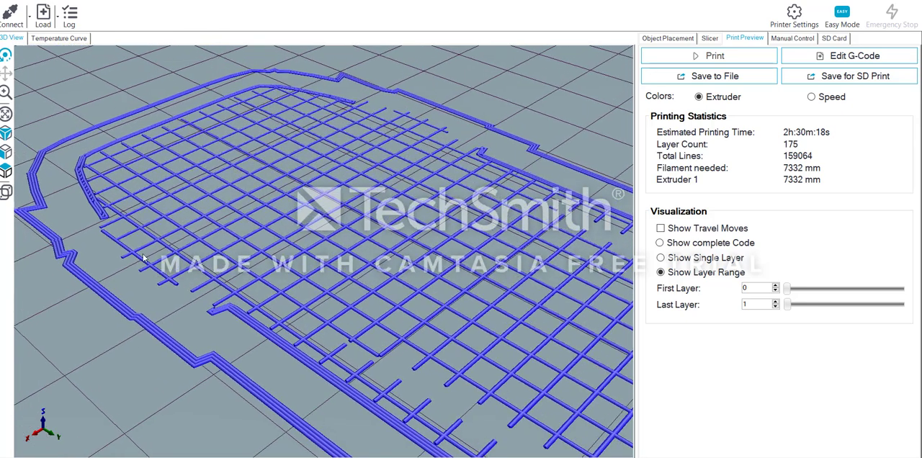
{"action": "scroll", "coordinate": [296, 94], "scroll_direction": "up", "scroll_amount": 5}
{"action": "scroll", "coordinate": [451, 366], "scroll_direction": "down", "scroll_amount": 5}
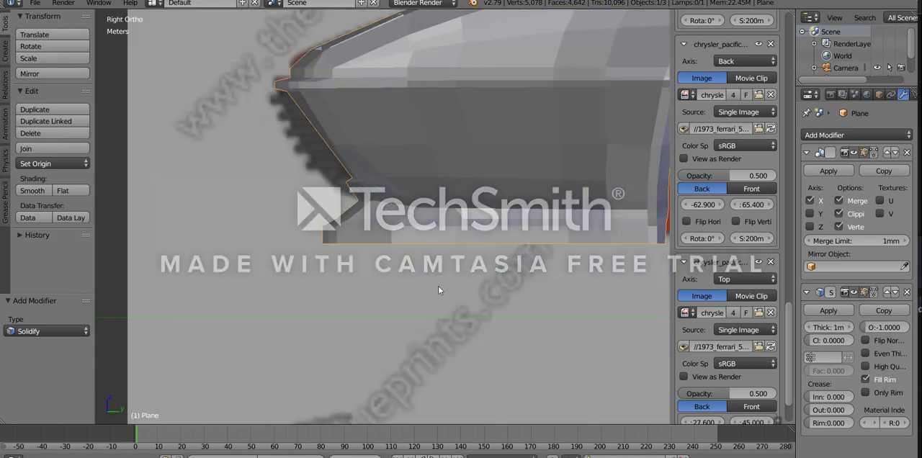
- Switch to Blender and rotate the vertices along the front spoiler's lower edge by 1.68° in the right side view
{"action": "key", "text": "Tab"}
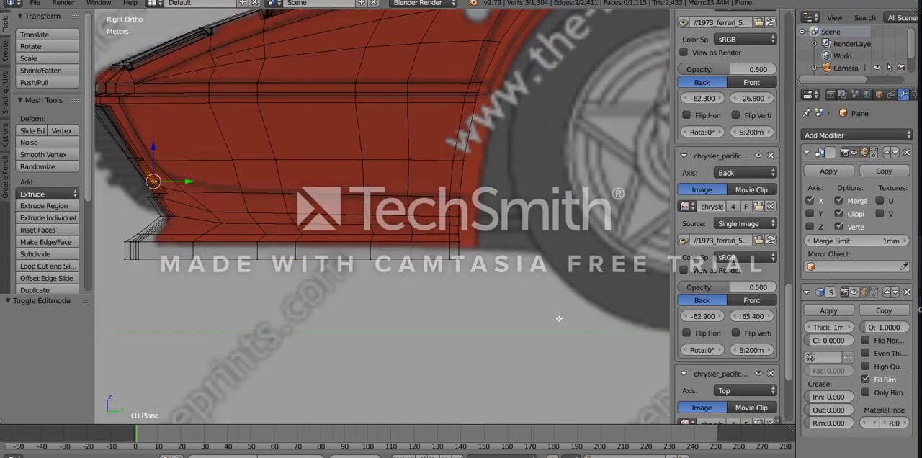
{"action": "key", "text": "z"}
{"action": "middle_click_drag", "start_coordinate": [475, 259], "coordinate": [116, 318]}
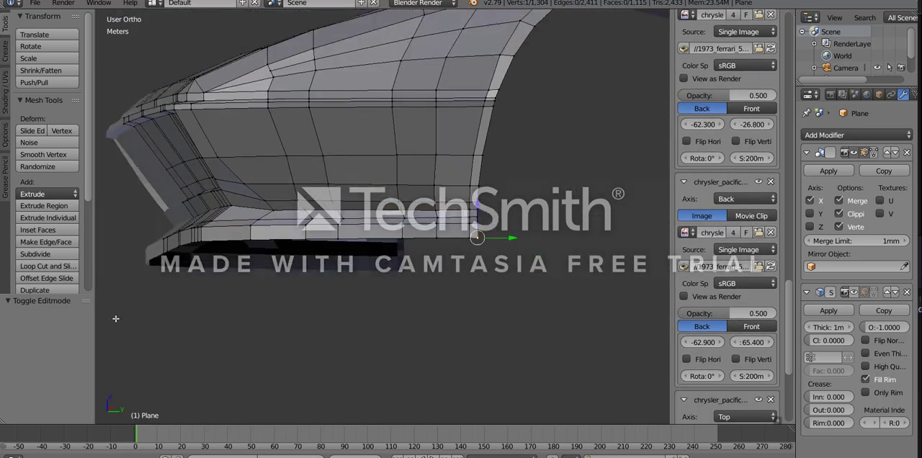
{"action": "middle_click_drag", "start_coordinate": [177, 276], "coordinate": [165, 256]}
{"action": "left_click", "coordinate": [162, 252], "text": "ctrl"}
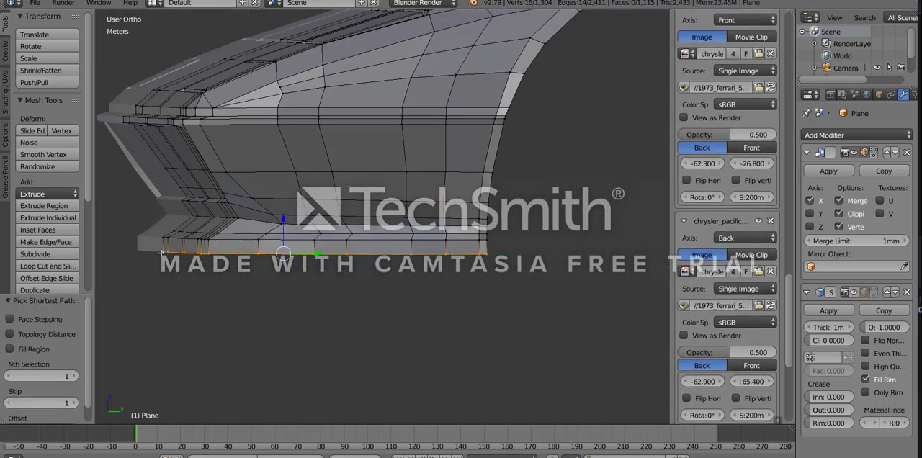
{"action": "key", "text": "KP_3"}
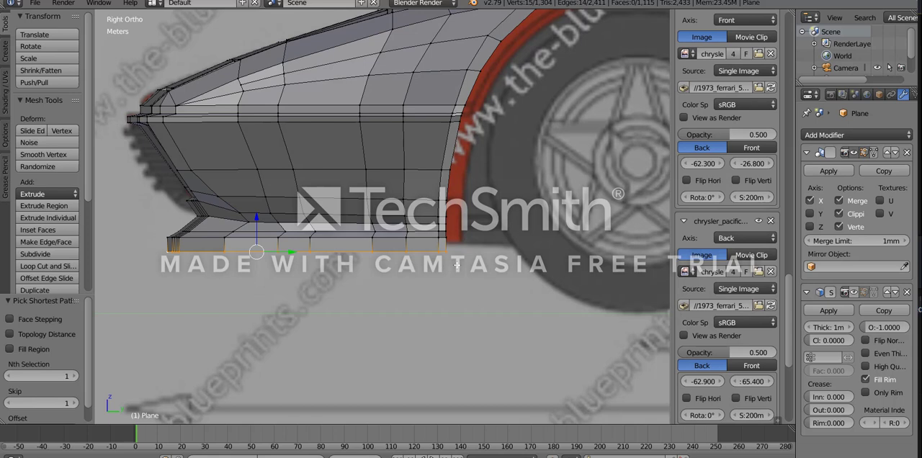
{"action": "key", "text": "s"}
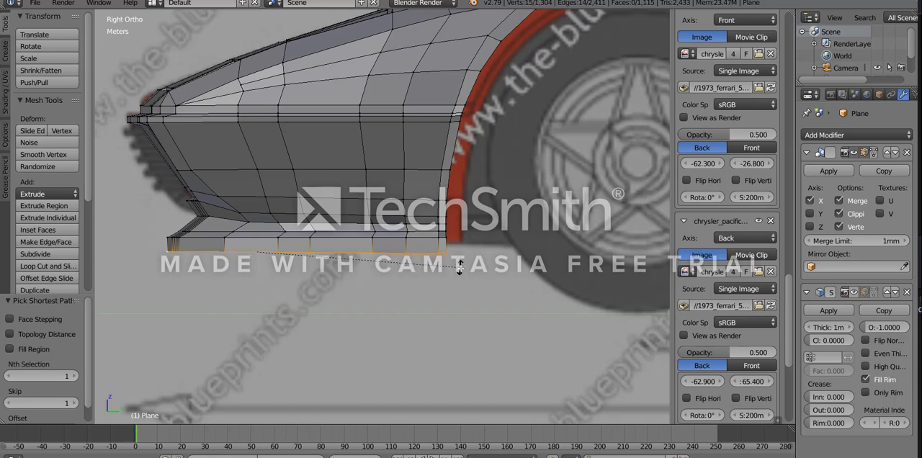
{"action": "left_click", "coordinate": [459, 269]}
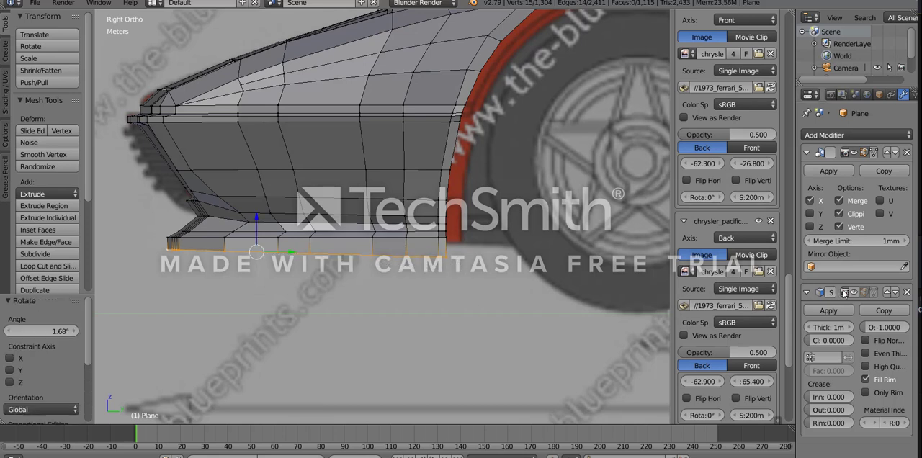
{"action": "key", "text": "Tab"}
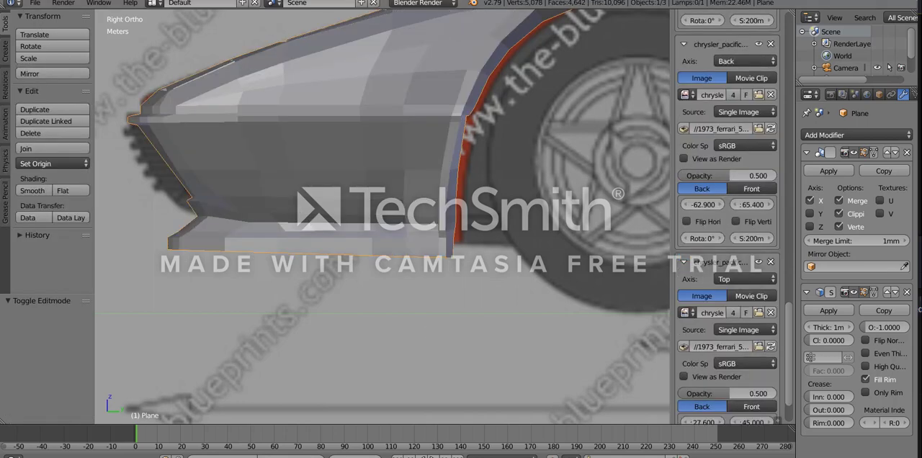
- Export the edited body as an STL, overwriting "512 outrun test.stl" in the 73 512 BB folder
{"action": "left_click", "coordinate": [35, 2]}
{"action": "mouse_move", "coordinate": [70, 246]}
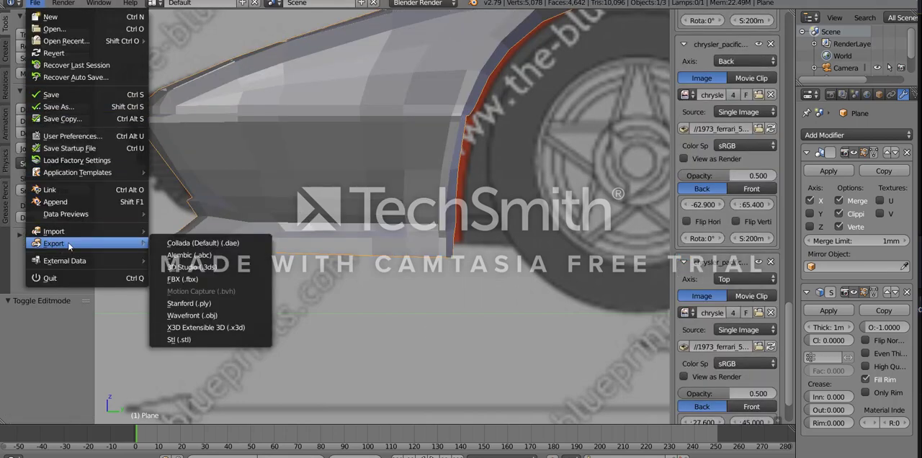
{"action": "left_click", "coordinate": [202, 346]}
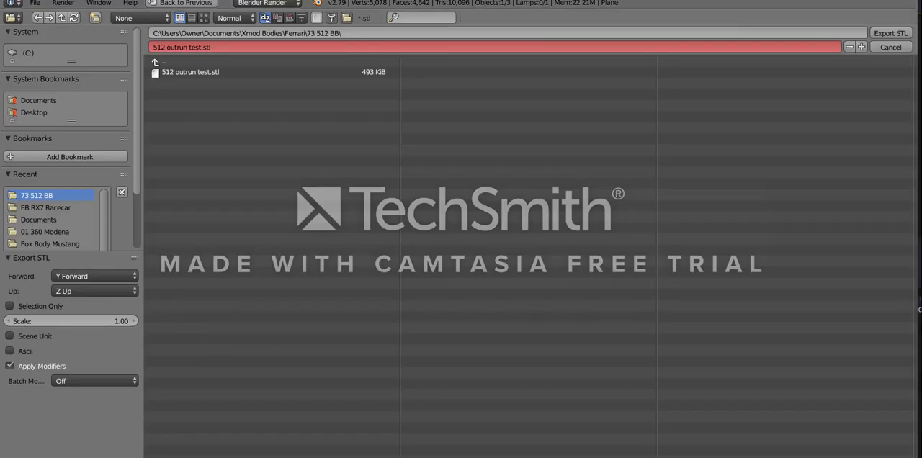
{"action": "left_click", "coordinate": [209, 72]}
{"action": "left_click", "coordinate": [891, 34]}
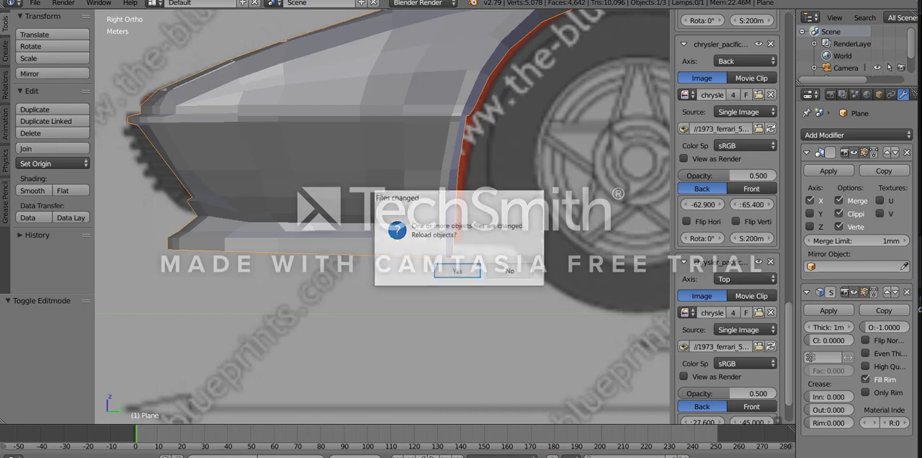
- Reload the changed model in Repetier-Host and slice it again with CuraEngine
{"action": "left_click", "coordinate": [454, 274]}
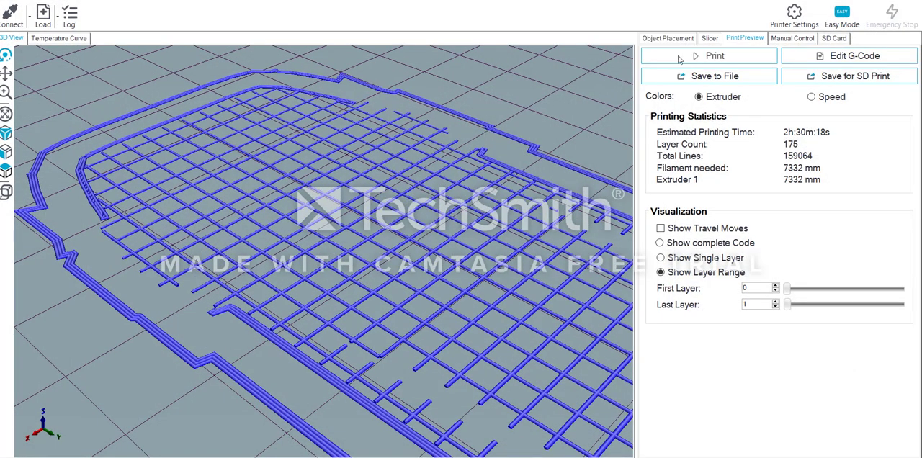
{"action": "left_click", "coordinate": [712, 38]}
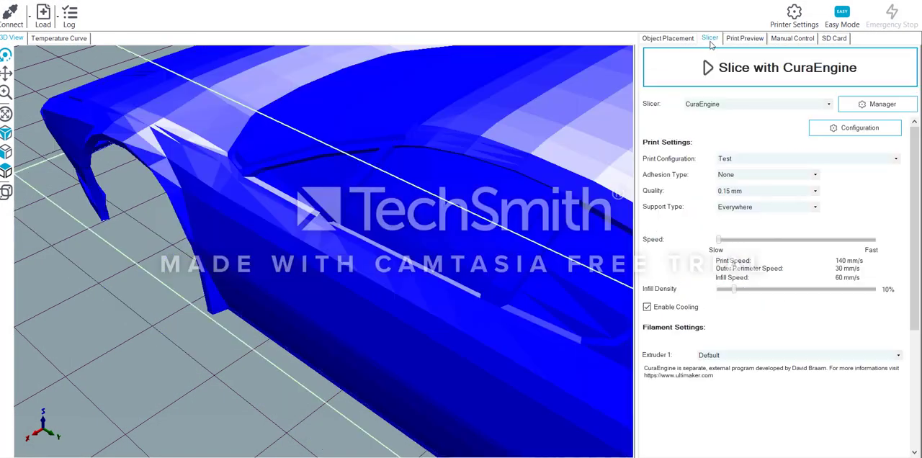
{"action": "left_click", "coordinate": [717, 65]}
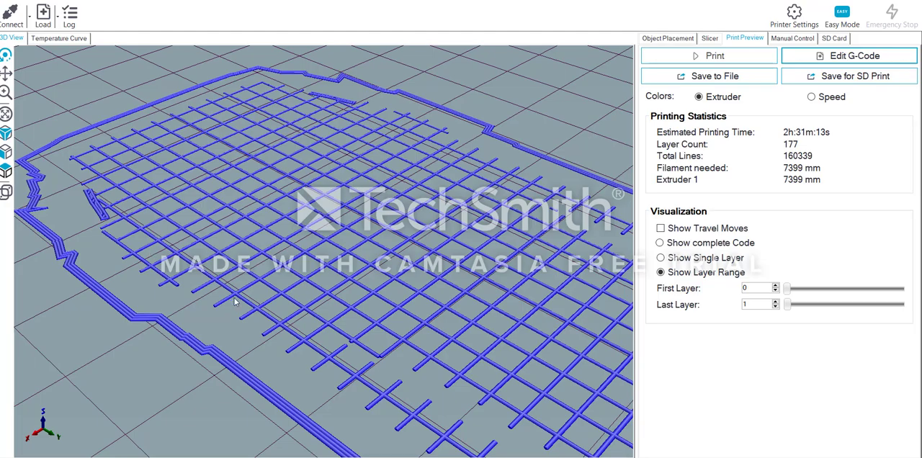
- Inspect the new first layers near the front wheel arch with the last layer set to 2, then return it to 1
{"action": "left_click_drag", "start_coordinate": [235, 302], "coordinate": [418, 284]}
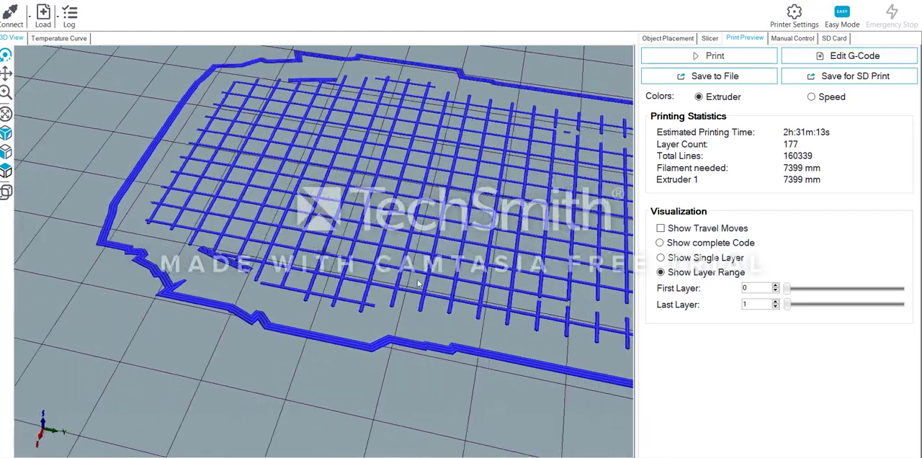
{"action": "middle_click_drag", "start_coordinate": [417, 284], "coordinate": [314, 238]}
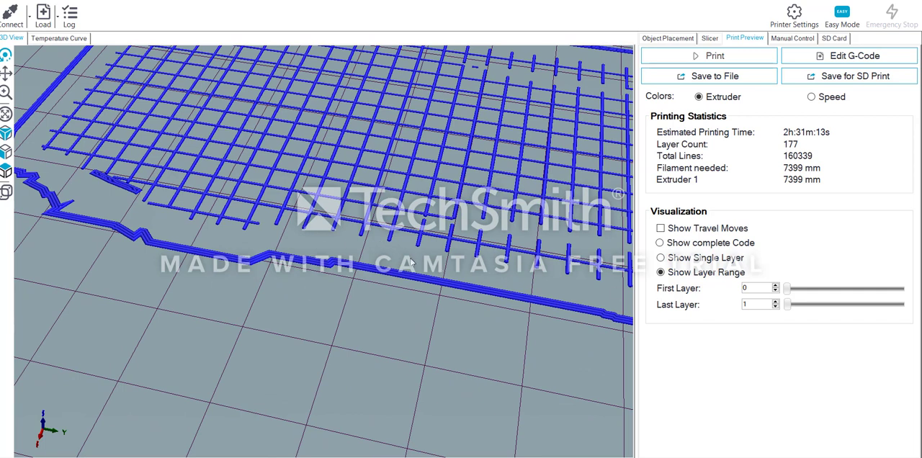
{"action": "left_click", "coordinate": [776, 302]}
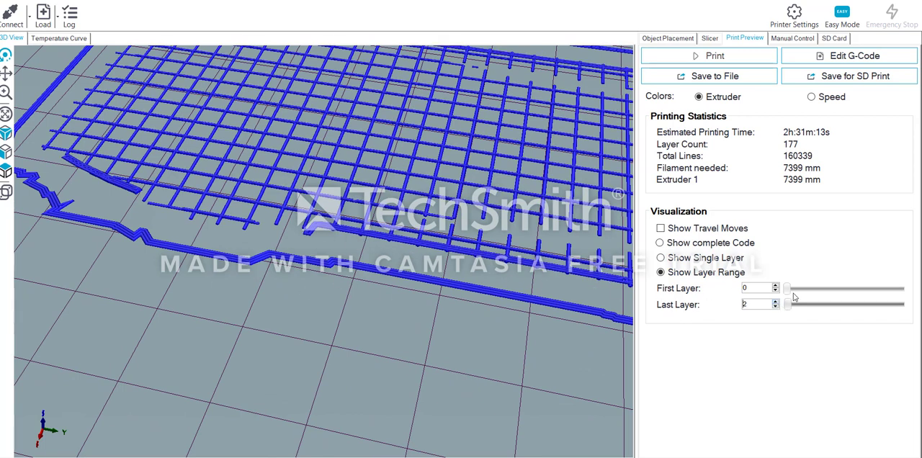
{"action": "middle_click_drag", "start_coordinate": [320, 232], "coordinate": [292, 309]}
{"action": "scroll", "coordinate": [281, 301], "scroll_direction": "up", "scroll_amount": 4}
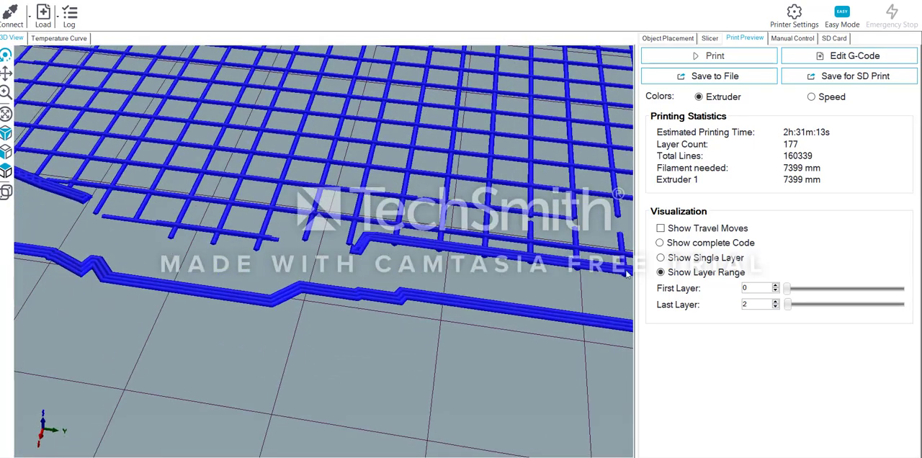
{"action": "left_click", "coordinate": [775, 308]}
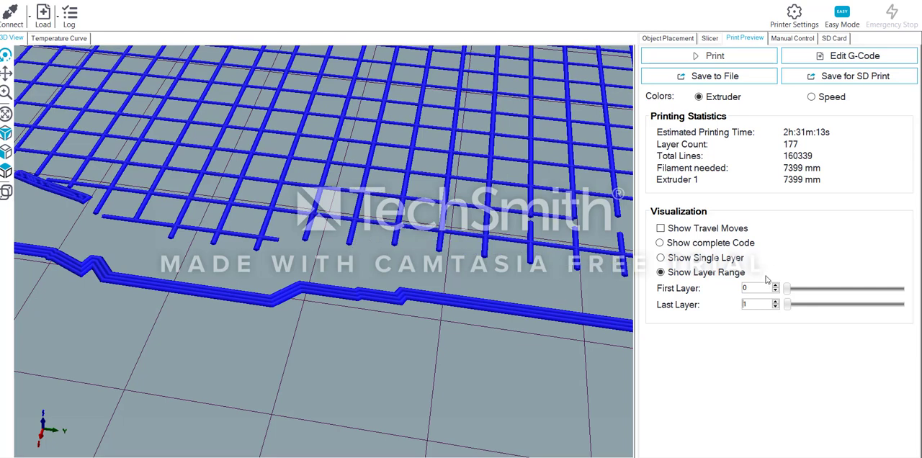
- Inspect the first layers near the front wheel arch with the last layer raised to 2 and then 3
{"action": "left_click", "coordinate": [776, 300]}
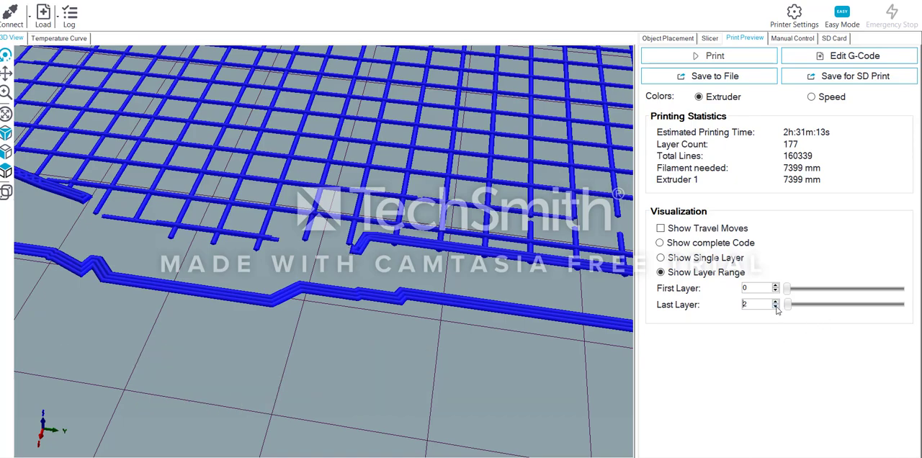
{"action": "left_click_drag", "start_coordinate": [304, 271], "coordinate": [97, 233]}
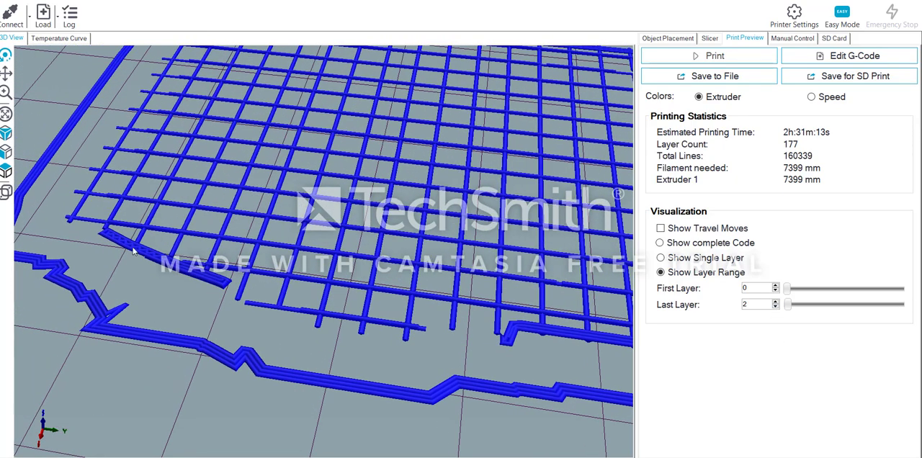
{"action": "left_click", "coordinate": [776, 304]}
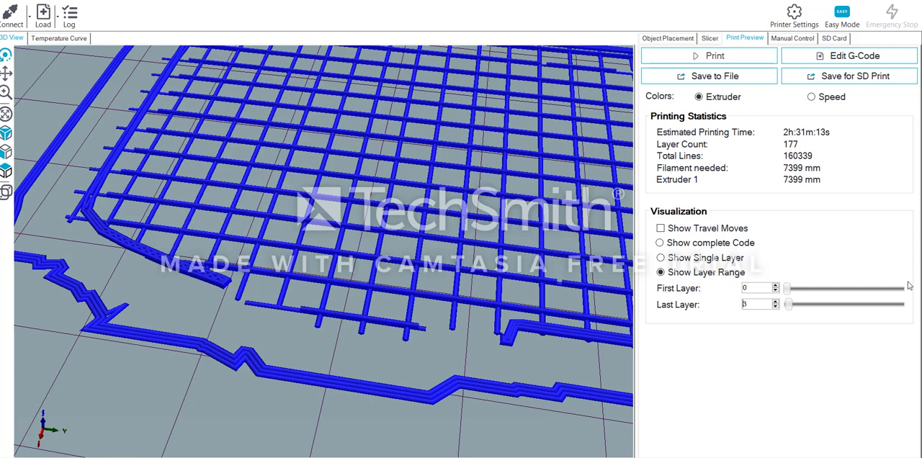
{"action": "left_click", "coordinate": [775, 306]}
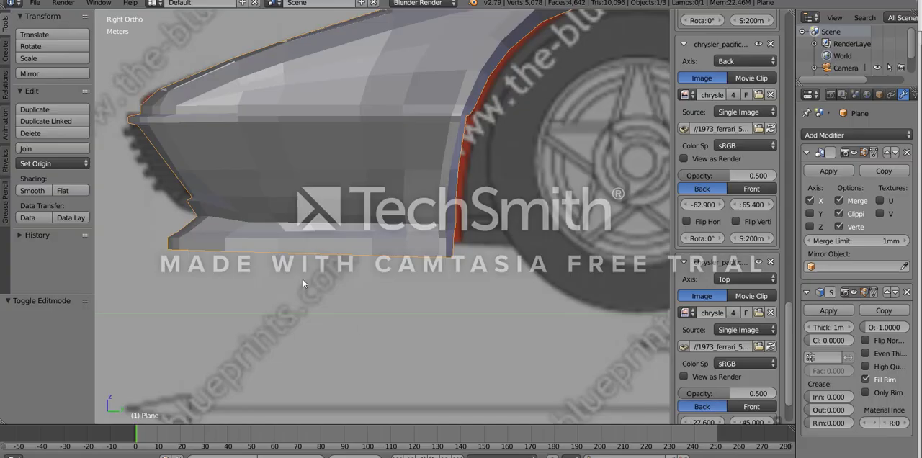
- Switch to Blender and examine the front spoiler's lower edge and the body's rear, ending in Edit Mode
{"action": "key", "text": "Tab"}
{"action": "key", "text": "ctrl+z"}
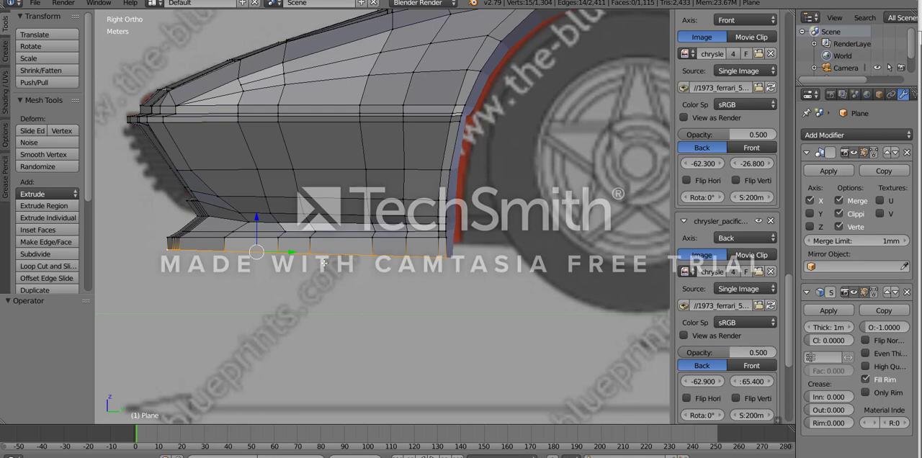
{"action": "scroll", "coordinate": [324, 263], "scroll_direction": "down", "scroll_amount": 6}
{"action": "key", "text": "Tab"}
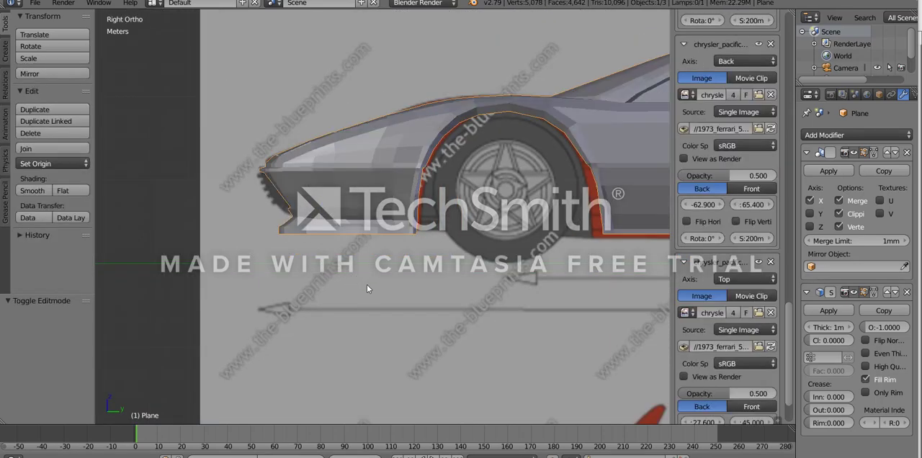
{"action": "scroll", "coordinate": [367, 285], "scroll_direction": "up", "scroll_amount": 2}
{"action": "middle_click_drag", "start_coordinate": [295, 264], "coordinate": [469, 363]}
{"action": "scroll", "coordinate": [435, 275], "scroll_direction": "down", "scroll_amount": 4}
{"action": "key", "text": "Tab"}
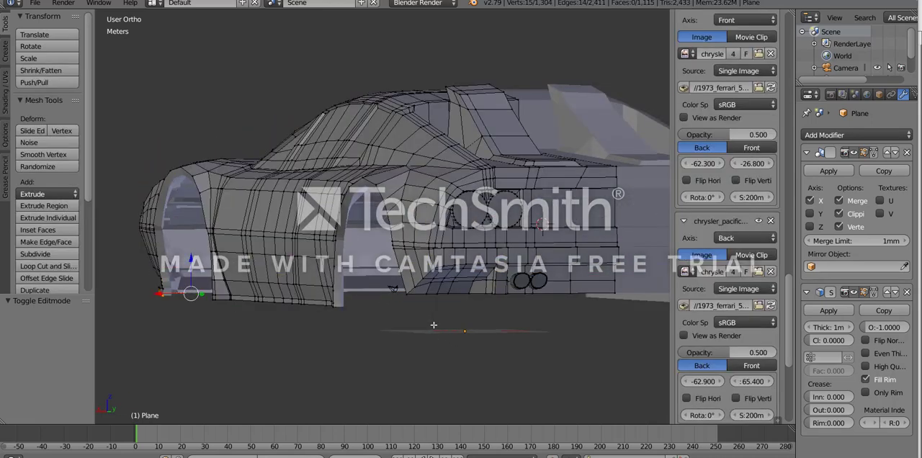
- Select the path of vertices along the lower edge of the rear bumper behind the rear wheel
{"action": "key", "text": "KP_3"}
{"action": "scroll", "coordinate": [391, 311], "scroll_direction": "up", "scroll_amount": 5}
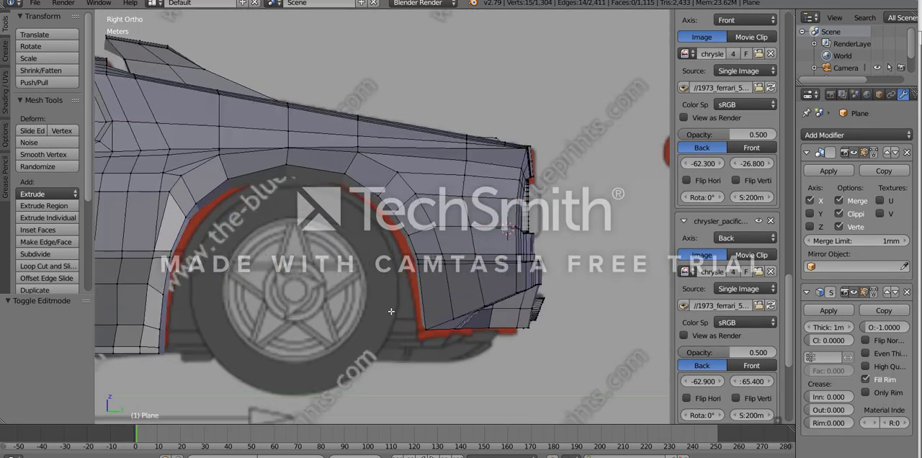
{"action": "scroll", "coordinate": [391, 311], "scroll_direction": "up", "scroll_amount": 2}
{"action": "middle_click_drag", "start_coordinate": [391, 311], "coordinate": [311, 182], "text": "shift"}
{"action": "scroll", "coordinate": [328, 288], "scroll_direction": "up", "scroll_amount": 3}
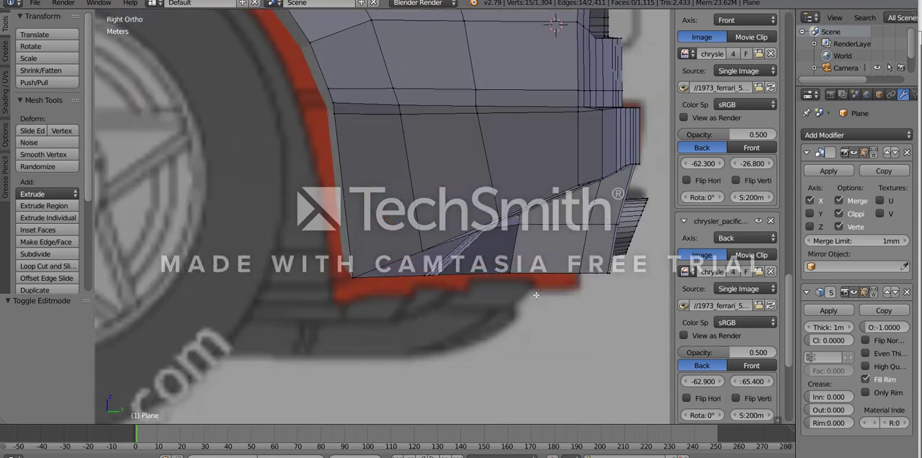
{"action": "middle_click_drag", "start_coordinate": [535, 295], "coordinate": [599, 248]}
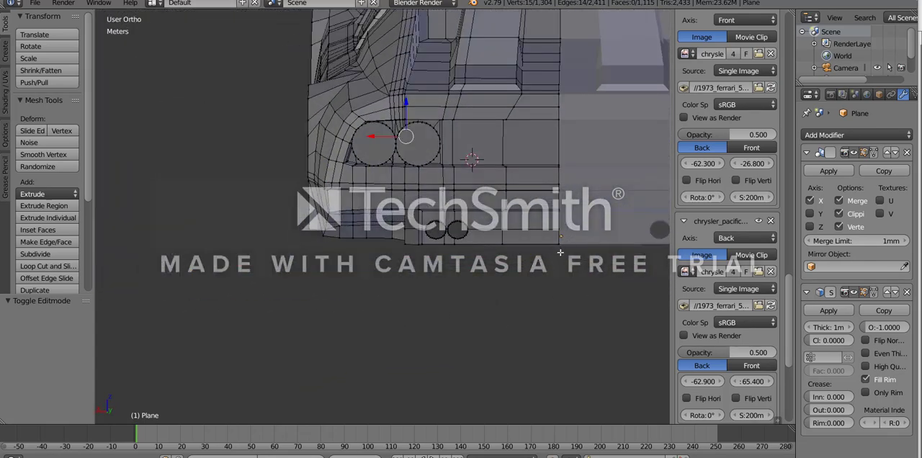
{"action": "middle_click_drag", "start_coordinate": [496, 283], "coordinate": [358, 235]}
{"action": "right_click", "coordinate": [358, 234], "text": "ctrl"}
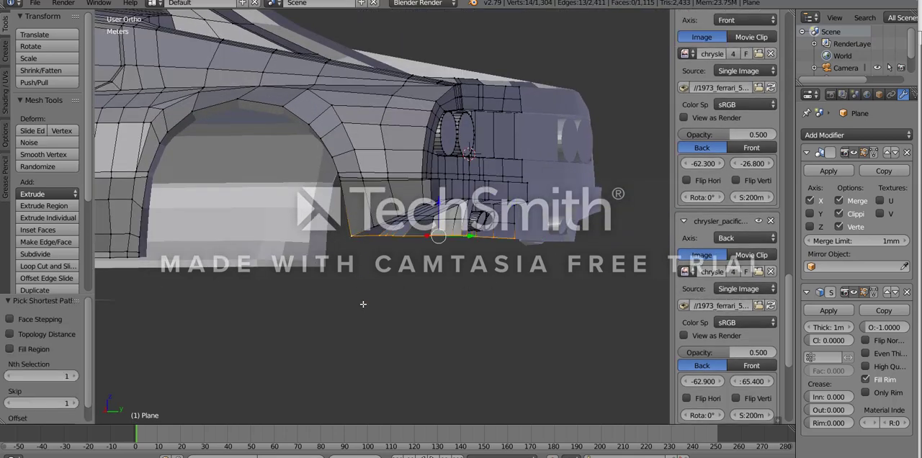
- Flatten the selected rear bumper edge in the right side view by scaling it along Z by 0.021, then by 0.041
{"action": "key", "text": "KP_3"}
{"action": "scroll", "coordinate": [424, 334], "scroll_direction": "up", "scroll_amount": 6}
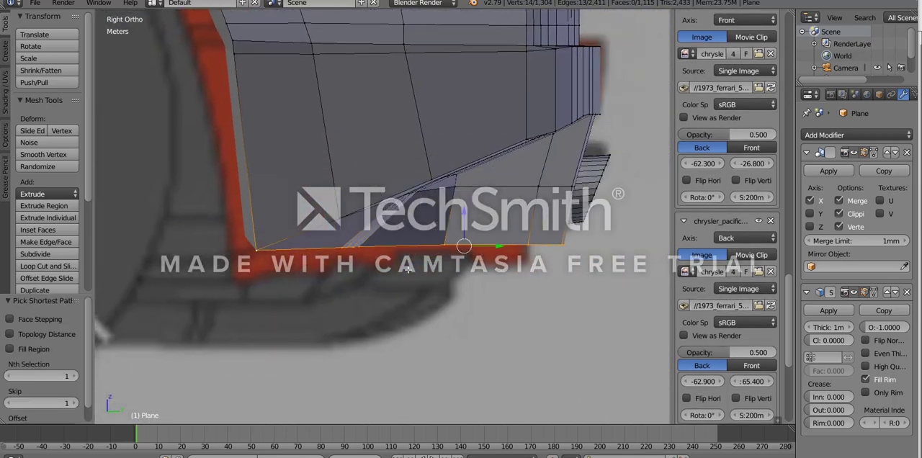
{"action": "scroll", "coordinate": [350, 325], "scroll_direction": "down", "scroll_amount": 2}
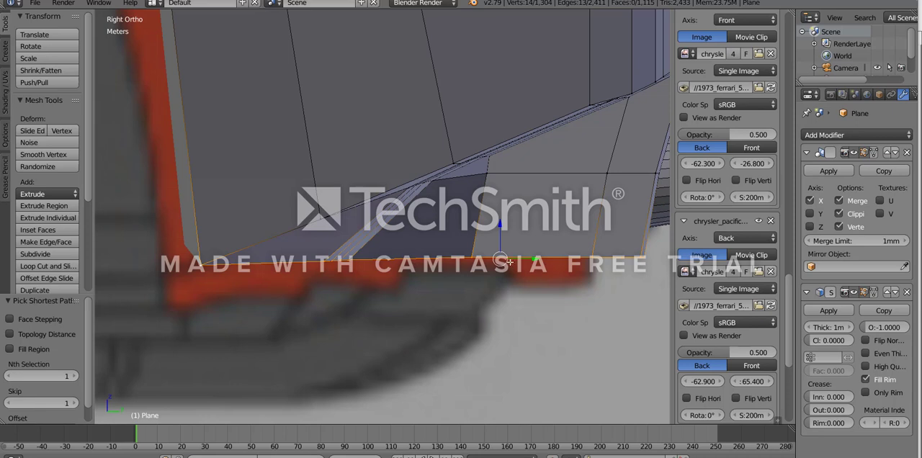
{"action": "scroll", "coordinate": [209, 278], "scroll_direction": "down", "scroll_amount": 5}
{"action": "middle_click_drag", "start_coordinate": [482, 331], "coordinate": [453, 353], "text": "shift"}
{"action": "key", "text": "s"}
{"action": "key", "text": "z"}
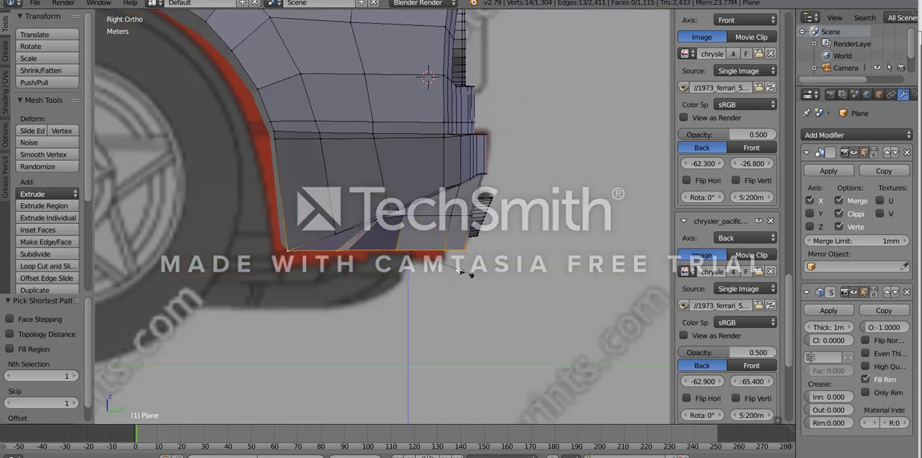
{"action": "left_click", "coordinate": [413, 253]}
{"action": "key", "text": "s"}
{"action": "key", "text": "z"}
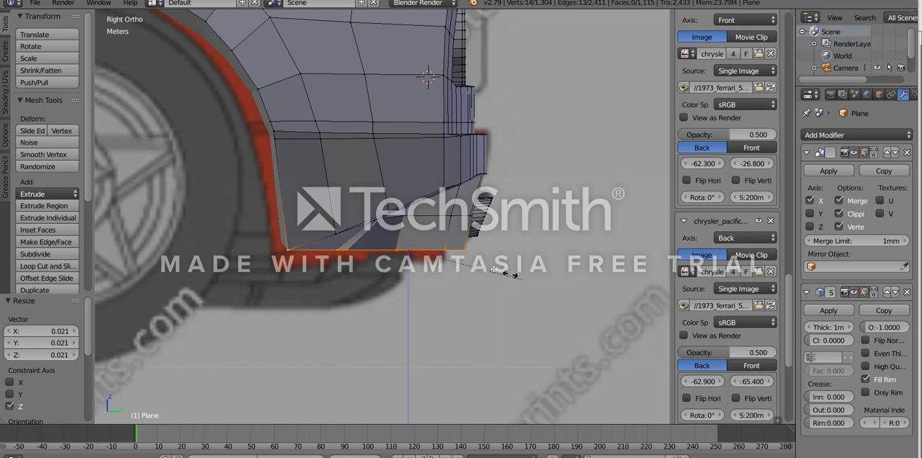
{"action": "left_click", "coordinate": [418, 251]}
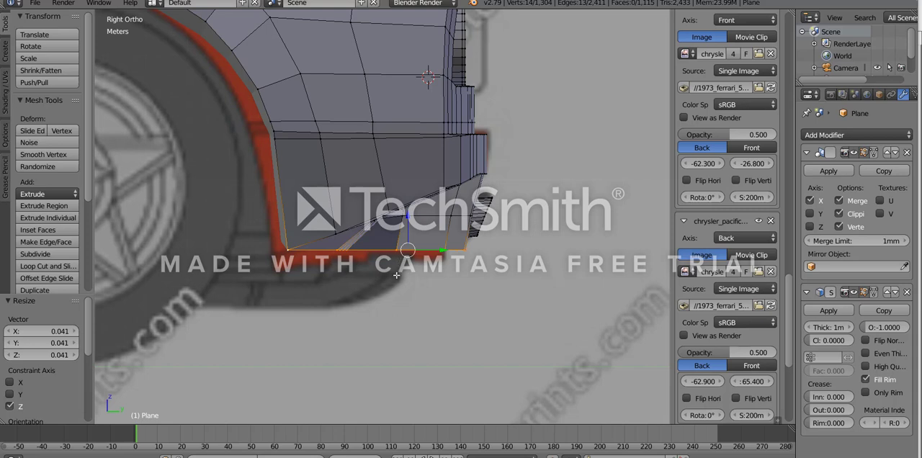
- Examine the flattened lower edge of the rear bumper from the side and at an angle
{"action": "scroll", "coordinate": [568, 324], "scroll_direction": "up", "scroll_amount": 4}
{"action": "scroll", "coordinate": [504, 324], "scroll_direction": "down", "scroll_amount": 4}
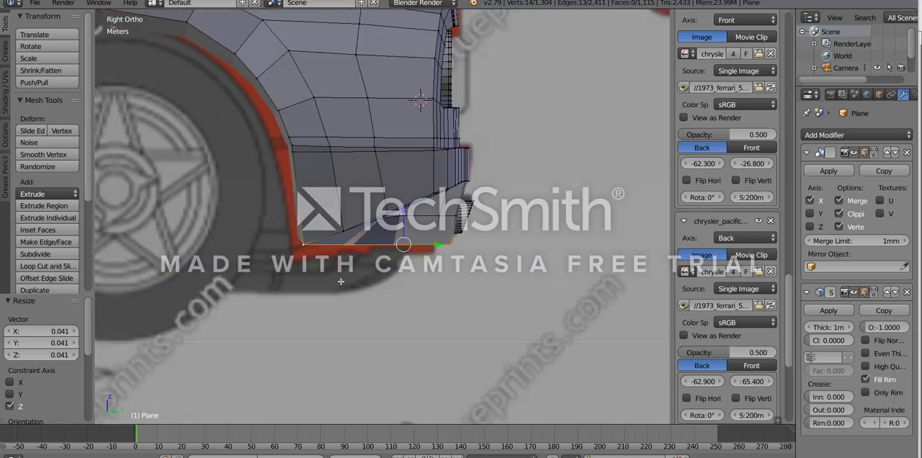
{"action": "scroll", "coordinate": [488, 337], "scroll_direction": "down", "scroll_amount": 4}
{"action": "middle_click_drag", "start_coordinate": [483, 322], "coordinate": [440, 324]}
{"action": "scroll", "coordinate": [403, 325], "scroll_direction": "up", "scroll_amount": 6}
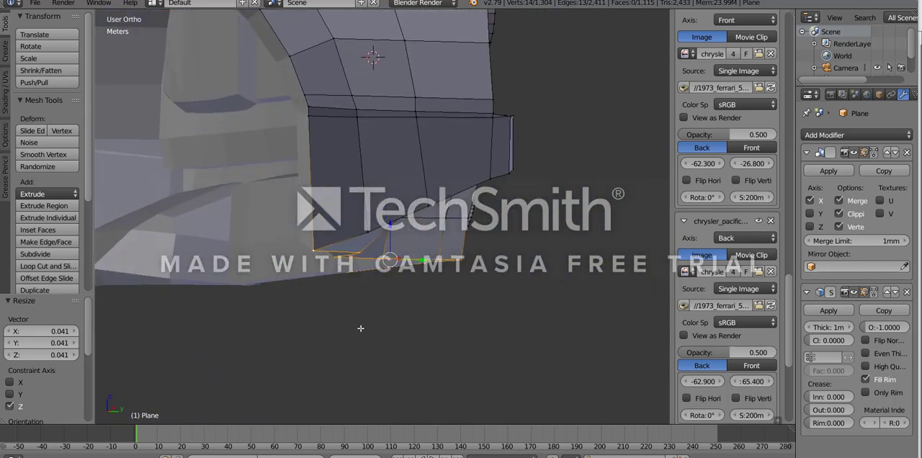
{"action": "scroll", "coordinate": [306, 288], "scroll_direction": "up", "scroll_amount": 2}
{"action": "middle_click_drag", "start_coordinate": [310, 290], "coordinate": [330, 267]}
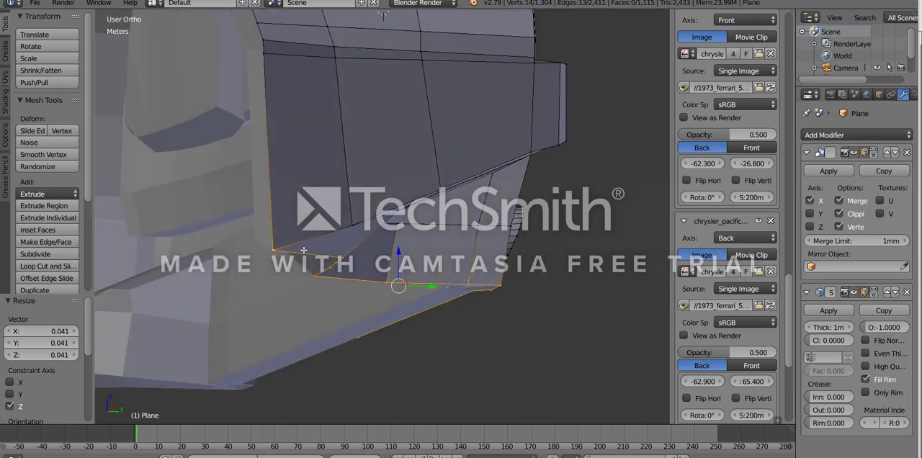
{"action": "middle_click_drag", "start_coordinate": [320, 298], "coordinate": [279, 221]}
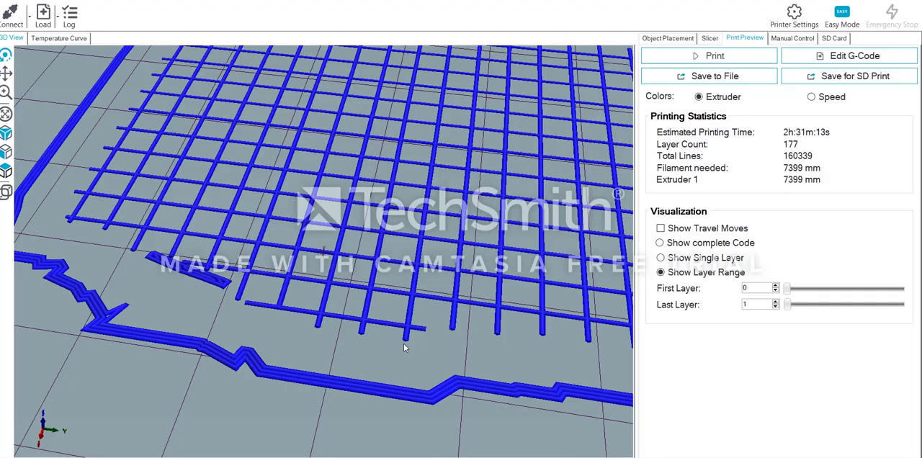
- Switch to Repetier-Host and inspect the body's rear end with the last layer raised to 10 and then 17
{"action": "scroll", "coordinate": [404, 345], "scroll_direction": "down", "scroll_amount": 8}
{"action": "middle_click_drag", "start_coordinate": [355, 329], "coordinate": [66, 319]}
{"action": "scroll", "coordinate": [394, 333], "scroll_direction": "up", "scroll_amount": 5}
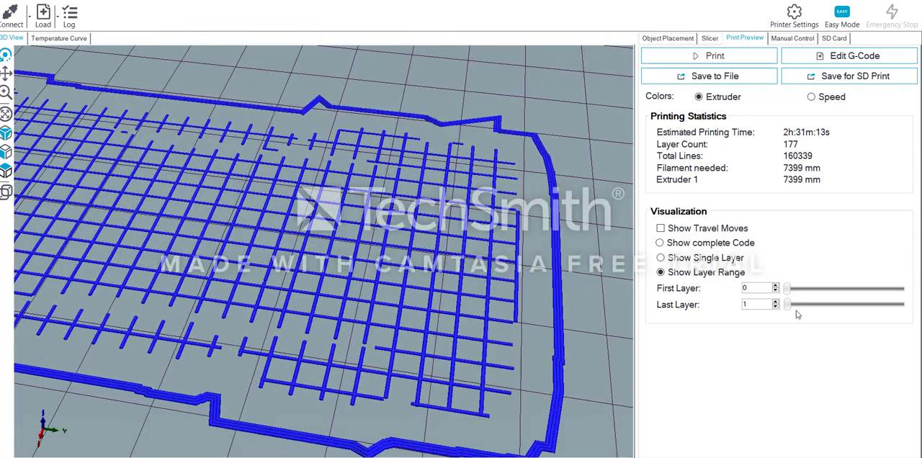
{"action": "left_click", "coordinate": [775, 302]}
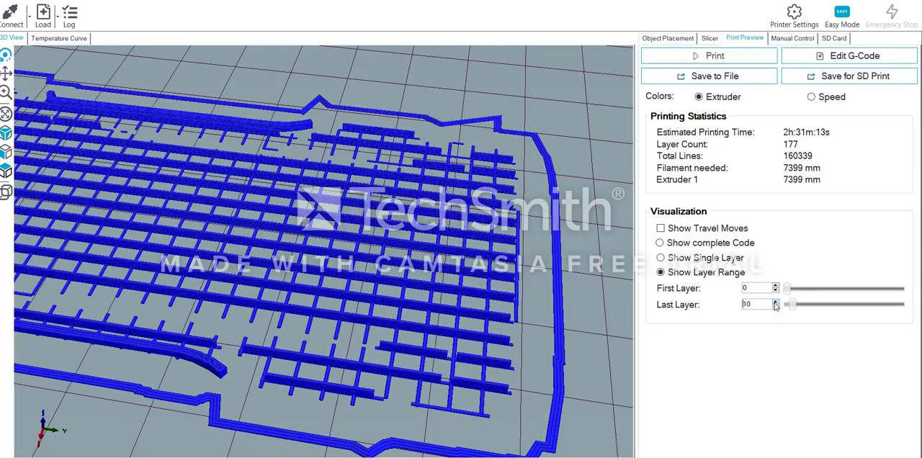
{"action": "left_click", "coordinate": [775, 302]}
{"action": "left_click", "coordinate": [774, 301]}
{"action": "left_click", "coordinate": [775, 302]}
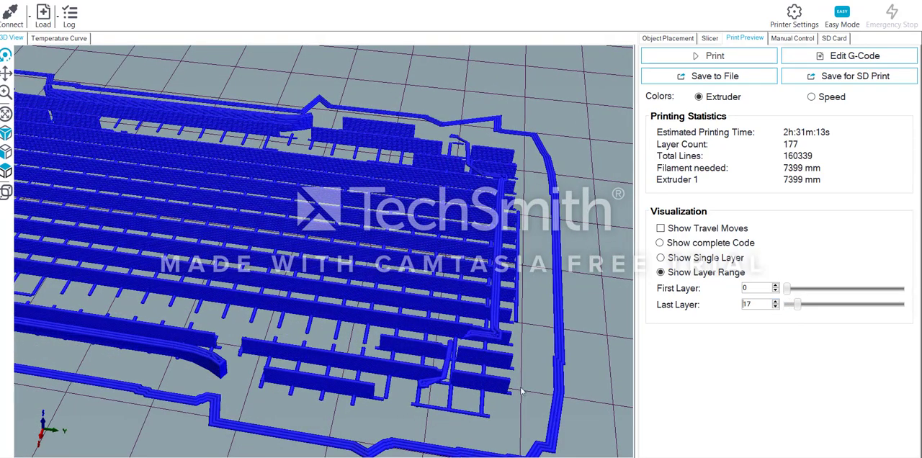
{"action": "scroll", "coordinate": [463, 395], "scroll_direction": "down", "scroll_amount": 5}
{"action": "left_click_drag", "start_coordinate": [463, 395], "coordinate": [391, 287]}
{"action": "middle_click_drag", "start_coordinate": [390, 287], "coordinate": [354, 362]}
{"action": "scroll", "coordinate": [294, 374], "scroll_direction": "up", "scroll_amount": 8}
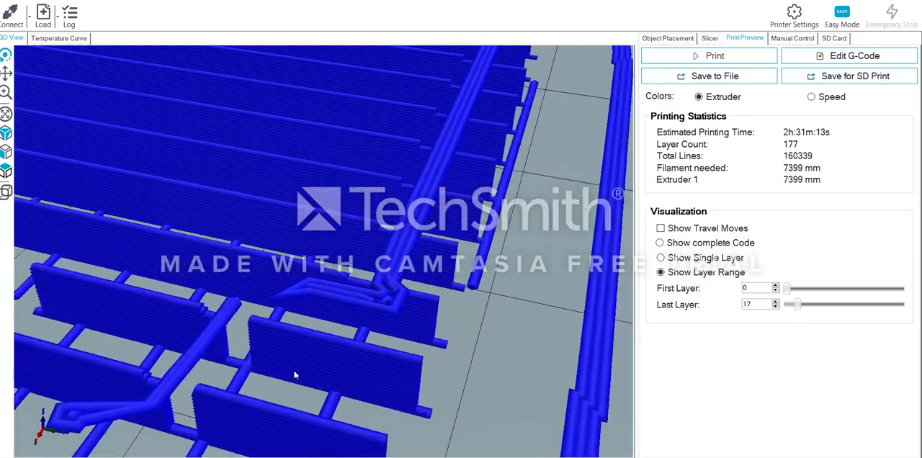
- Examine the rear corner's toolpaths while stepping the last layer down through 16 and 15 to 13 and back up
{"action": "middle_click_drag", "start_coordinate": [294, 374], "coordinate": [308, 370]}
{"action": "left_click_drag", "start_coordinate": [308, 371], "coordinate": [357, 379]}
{"action": "middle_click_drag", "start_coordinate": [357, 379], "coordinate": [476, 349]}
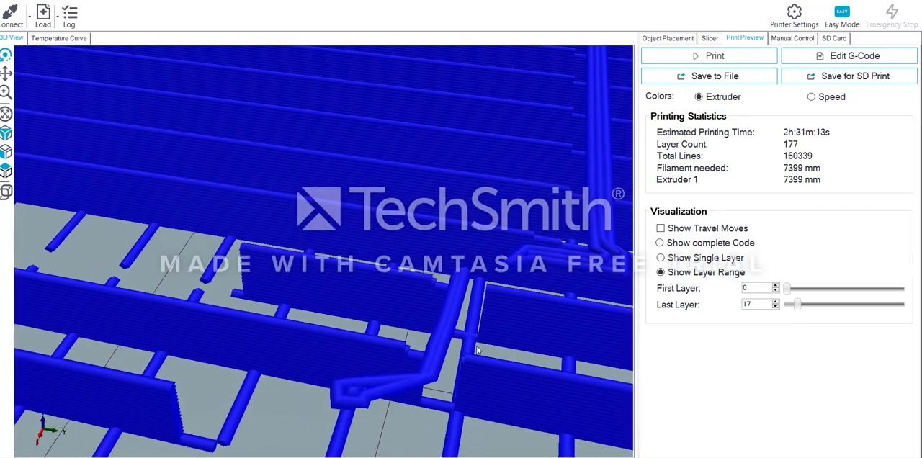
{"action": "left_click", "coordinate": [775, 308]}
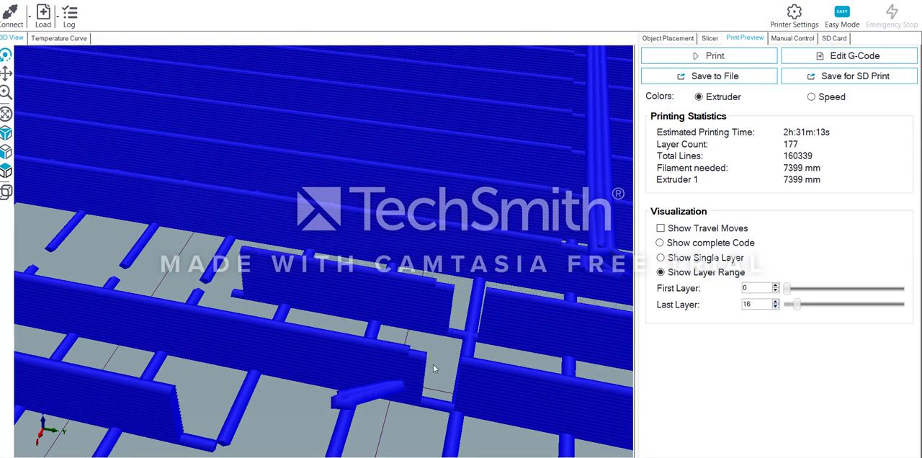
{"action": "middle_click_drag", "start_coordinate": [432, 364], "coordinate": [394, 368]}
{"action": "left_click", "coordinate": [774, 307]}
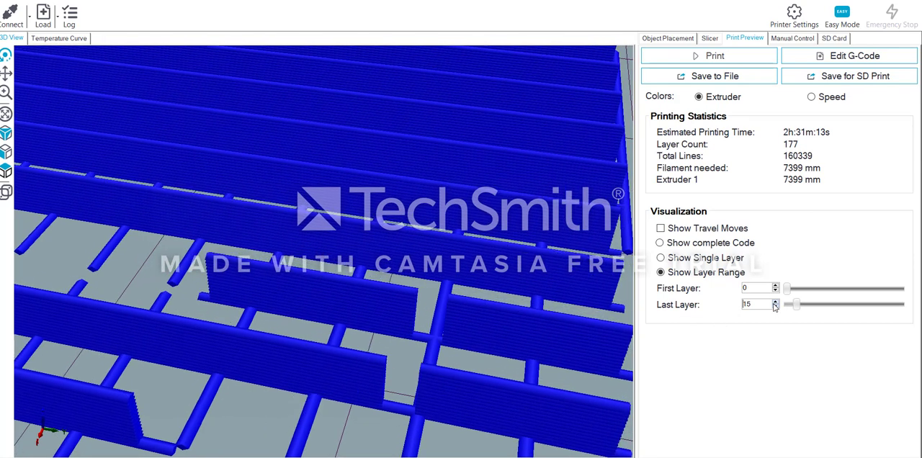
{"action": "left_click", "coordinate": [775, 308]}
{"action": "left_click", "coordinate": [774, 307]}
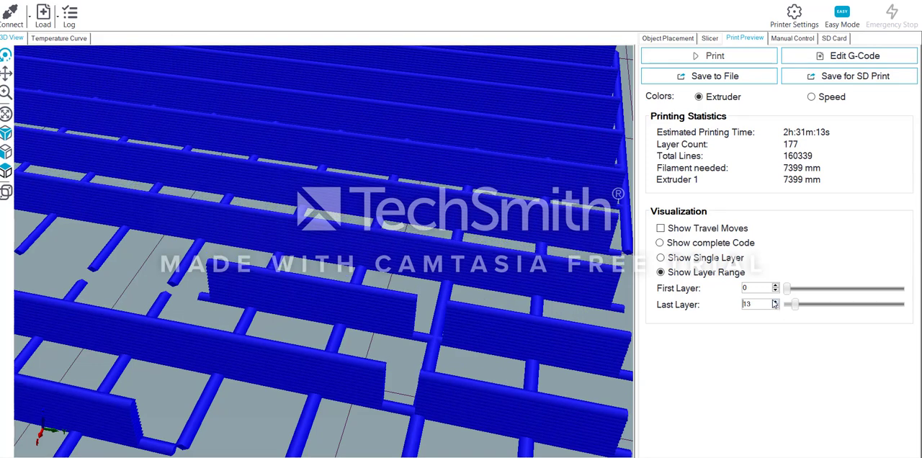
{"action": "left_click", "coordinate": [776, 302]}
{"action": "left_click", "coordinate": [776, 302]}
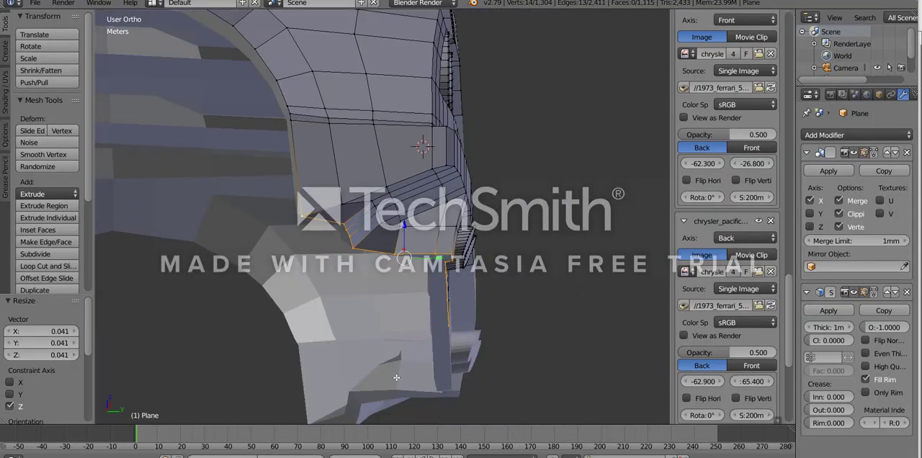
- Switch to Blender and extrude the rear bumper's selected lower edge slightly downward along Z in the right side view
{"action": "scroll", "coordinate": [475, 345], "scroll_direction": "up", "scroll_amount": 3}
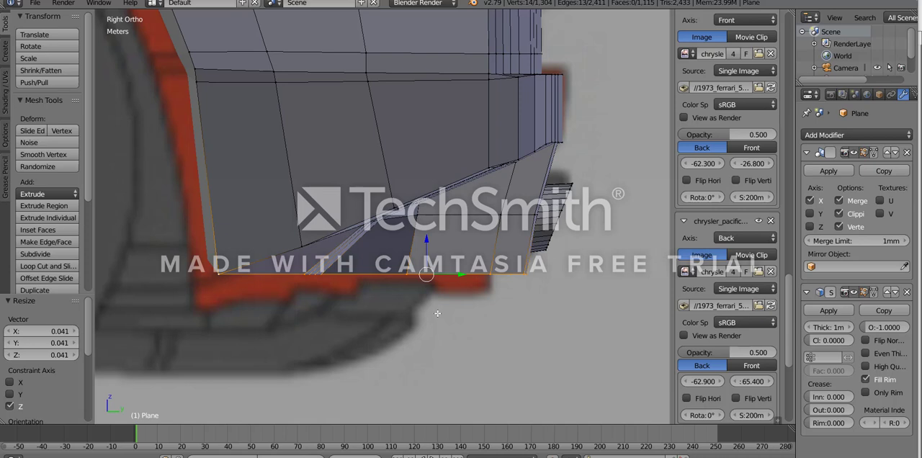
{"action": "key", "text": "e"}
{"action": "key", "text": "z"}
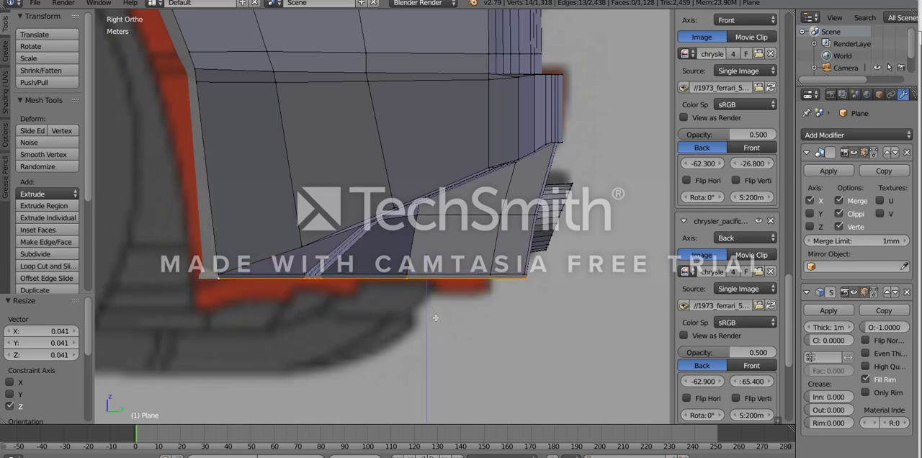
{"action": "left_click", "coordinate": [433, 320]}
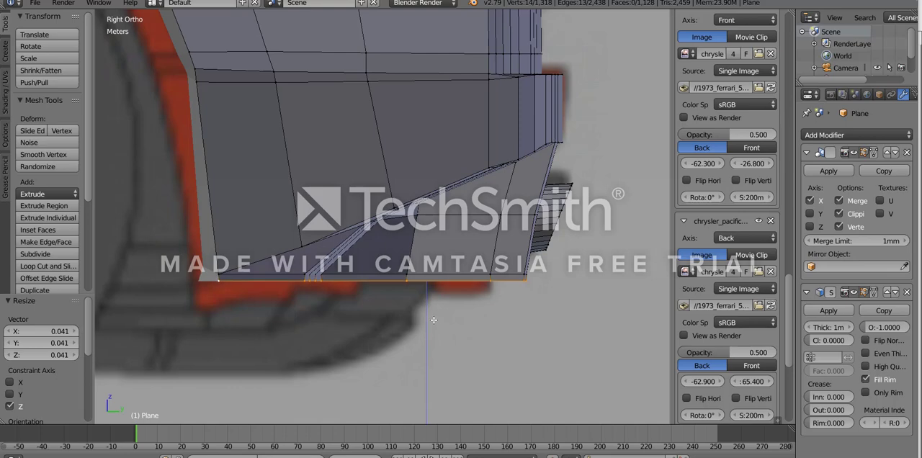
- Leave Edit Mode, check the extruded rear edge from below, and save the Blender file
{"action": "key", "text": "Tab"}
{"action": "scroll", "coordinate": [426, 332], "scroll_direction": "down", "scroll_amount": 3}
{"action": "middle_click_drag", "start_coordinate": [401, 301], "coordinate": [421, 165]}
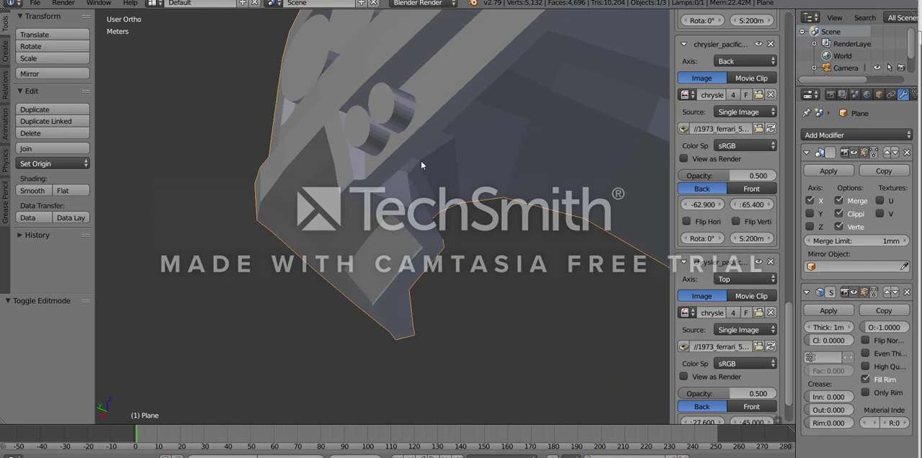
{"action": "left_click", "coordinate": [35, 3]}
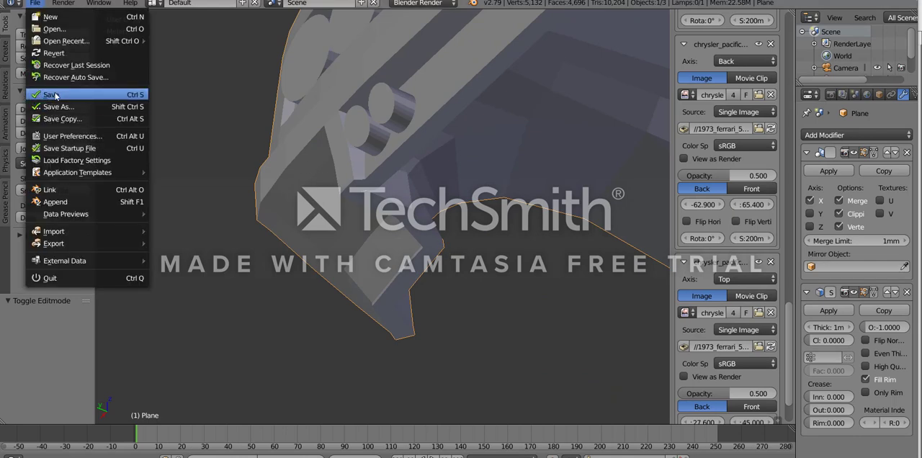
{"action": "left_click", "coordinate": [54, 95]}
- Export the body as an STL with modifiers applied, overwriting the existing 512 outrun test.stl
{"action": "left_click", "coordinate": [35, 3]}
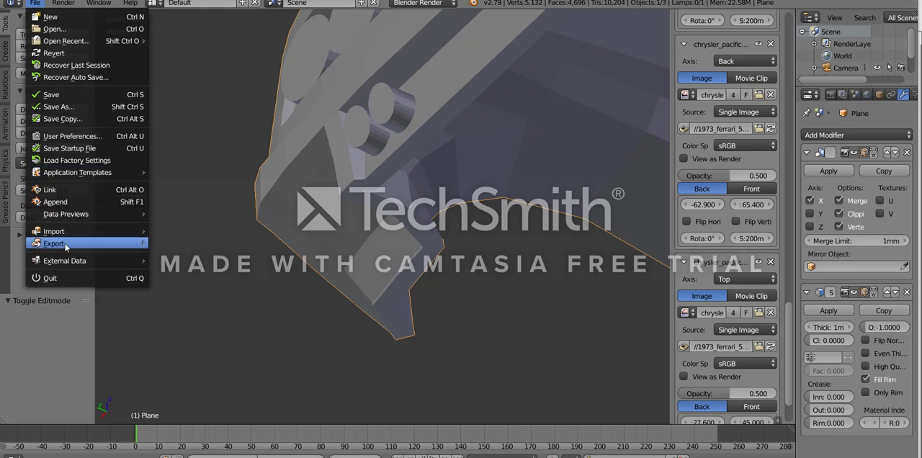
{"action": "mouse_move", "coordinate": [67, 246]}
{"action": "left_click", "coordinate": [206, 339]}
{"action": "left_click", "coordinate": [224, 72]}
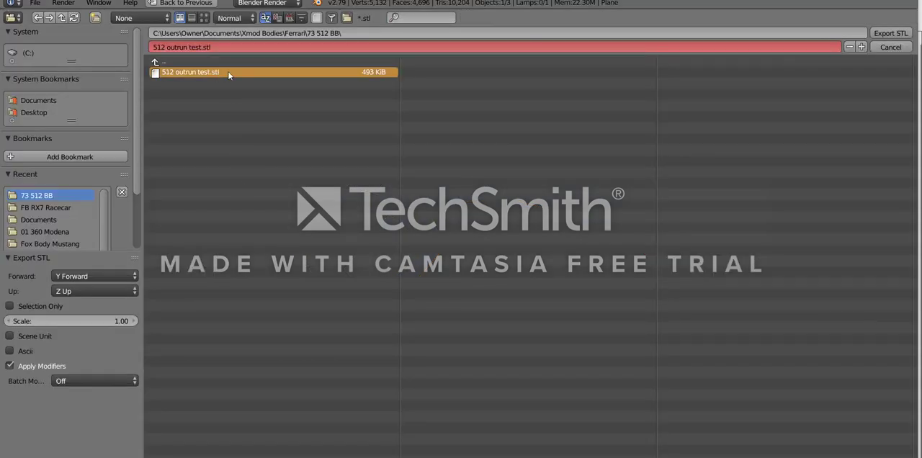
{"action": "left_click", "coordinate": [893, 33]}
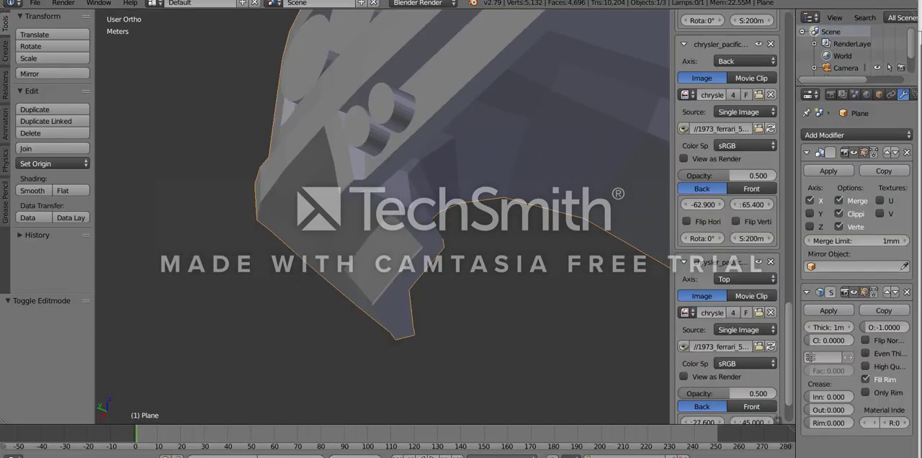
- Switch to Repetier-Host, reload the re-exported body and slice it with CuraEngine
{"action": "left_click", "coordinate": [447, 457]}
{"action": "left_click", "coordinate": [457, 272]}
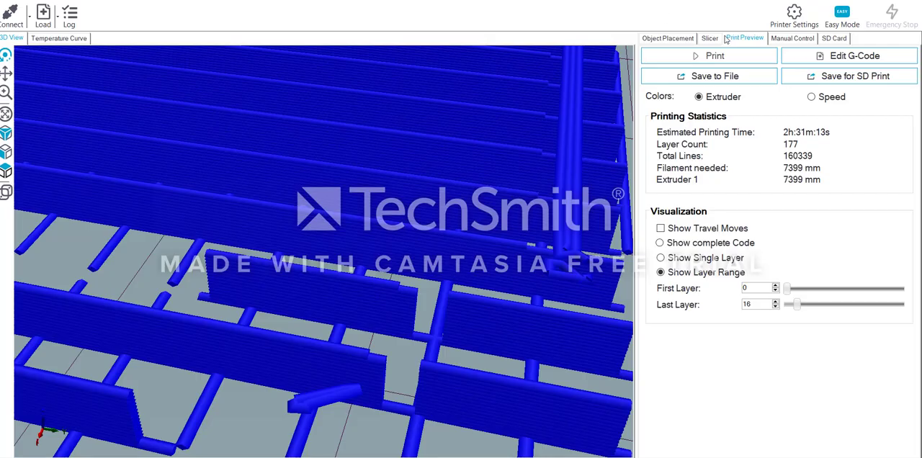
{"action": "left_click", "coordinate": [709, 38]}
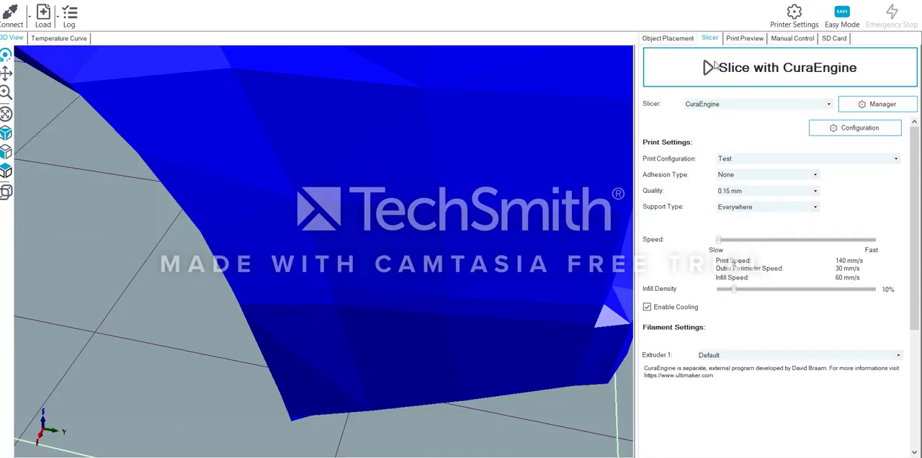
{"action": "left_click", "coordinate": [778, 67]}
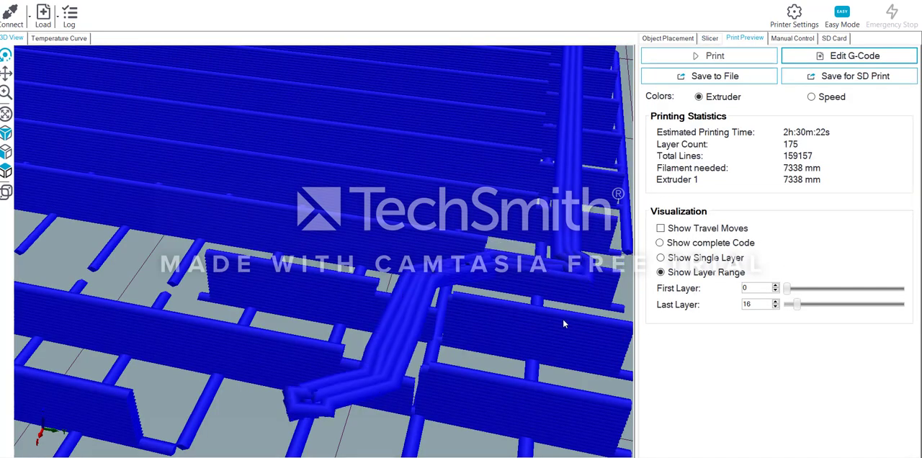
- Inspect the toolpaths and supports around the body's rear lower corner in the layer range 0 to 16
{"action": "left_click_drag", "start_coordinate": [564, 321], "coordinate": [247, 293]}
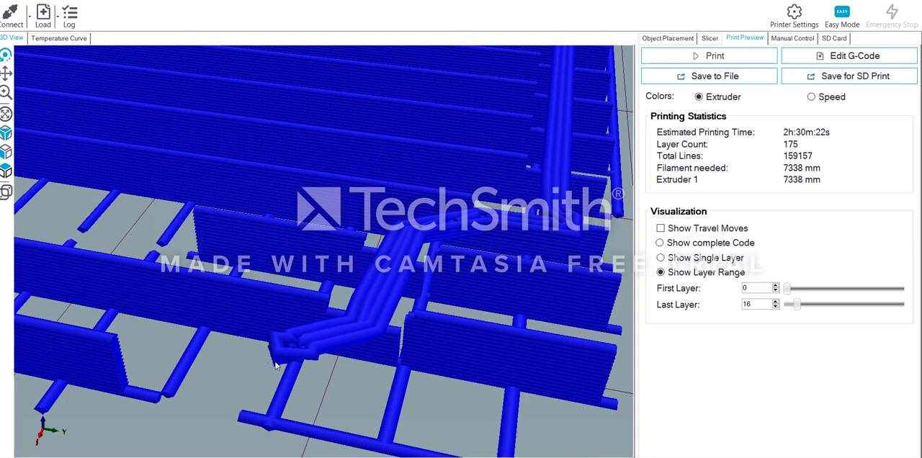
{"action": "scroll", "coordinate": [302, 336], "scroll_direction": "down", "scroll_amount": 5}
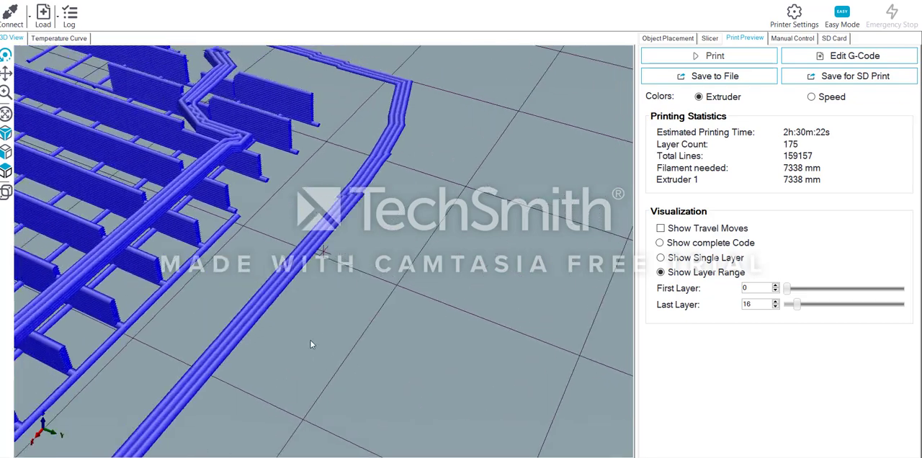
{"action": "left_click_drag", "start_coordinate": [311, 340], "coordinate": [138, 345]}
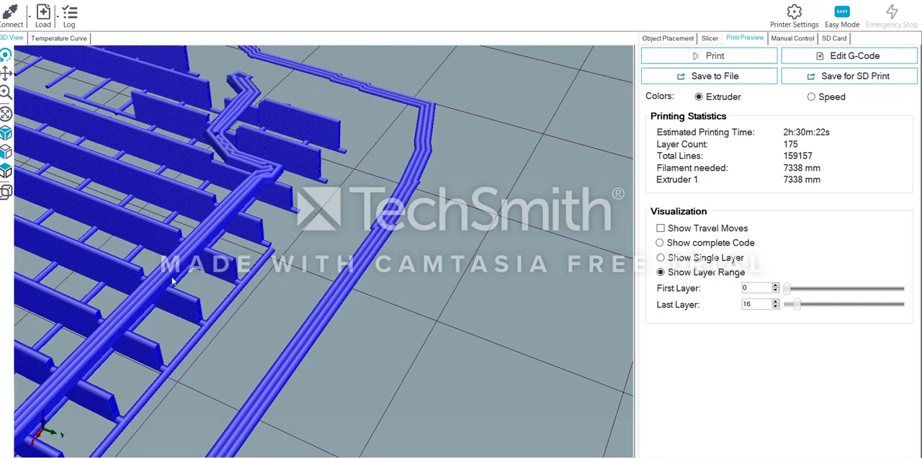
{"action": "left_click_drag", "start_coordinate": [172, 278], "coordinate": [379, 293]}
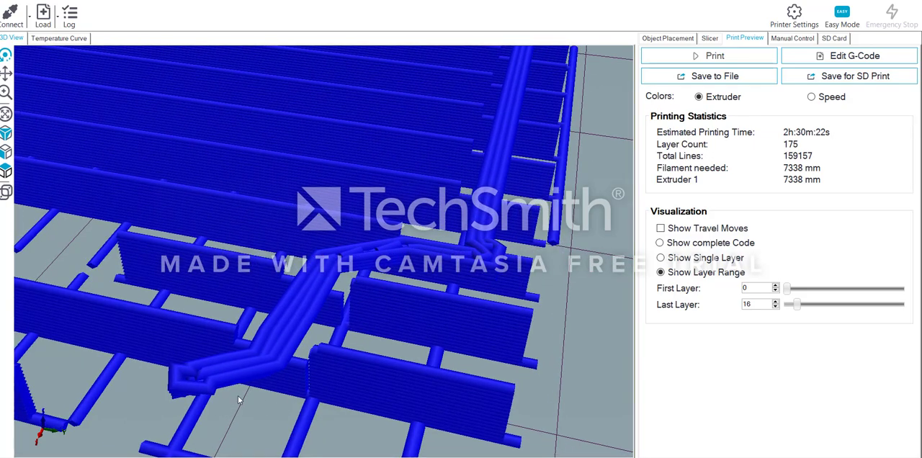
{"action": "scroll", "coordinate": [374, 325], "scroll_direction": "up", "scroll_amount": 1}
{"action": "scroll", "coordinate": [366, 329], "scroll_direction": "down", "scroll_amount": 5}
{"action": "left_click_drag", "start_coordinate": [364, 328], "coordinate": [385, 272]}
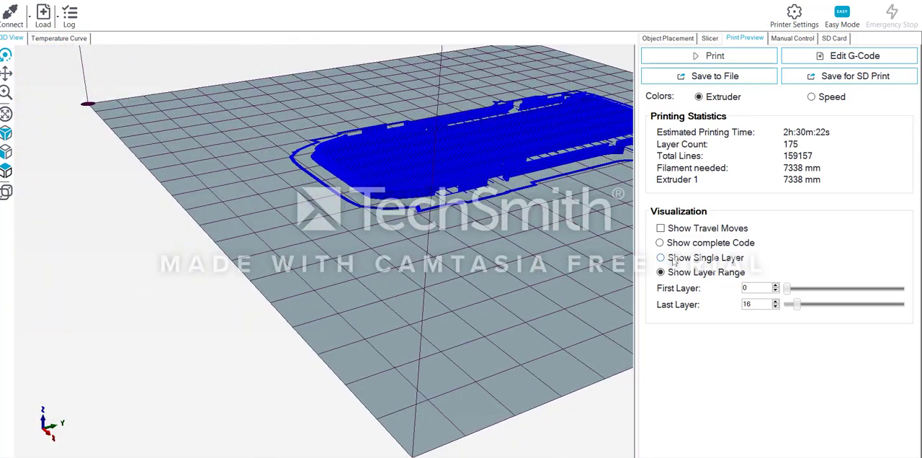
- Show the complete code and examine the whole sliced body with its supports from the front and side
{"action": "left_click", "coordinate": [674, 241]}
{"action": "left_click_drag", "start_coordinate": [458, 177], "coordinate": [357, 163]}
{"action": "scroll", "coordinate": [381, 131], "scroll_direction": "up", "scroll_amount": 5}
{"action": "middle_click_drag", "start_coordinate": [382, 128], "coordinate": [322, 354]}
{"action": "left_click_drag", "start_coordinate": [321, 354], "coordinate": [358, 332]}
{"action": "scroll", "coordinate": [358, 332], "scroll_direction": "down", "scroll_amount": 3}
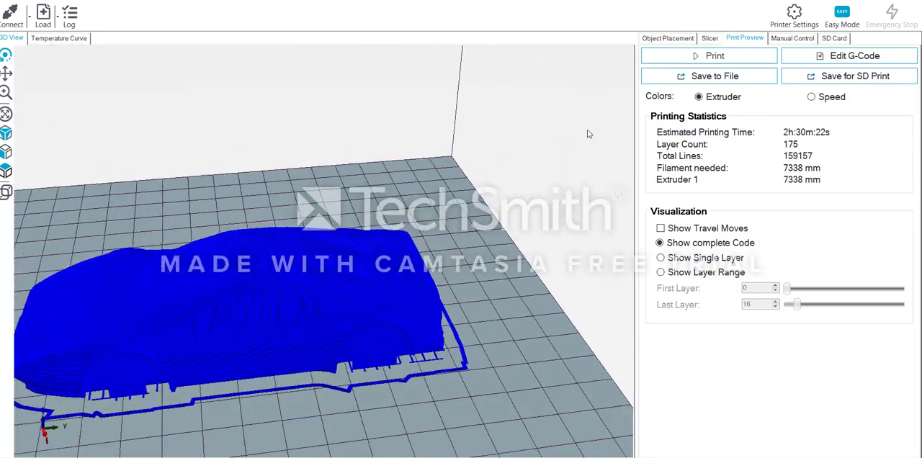
- Rotate the 512 outrun test object 90° about Z and check its new orientation on the bed
{"action": "left_click", "coordinate": [684, 40]}
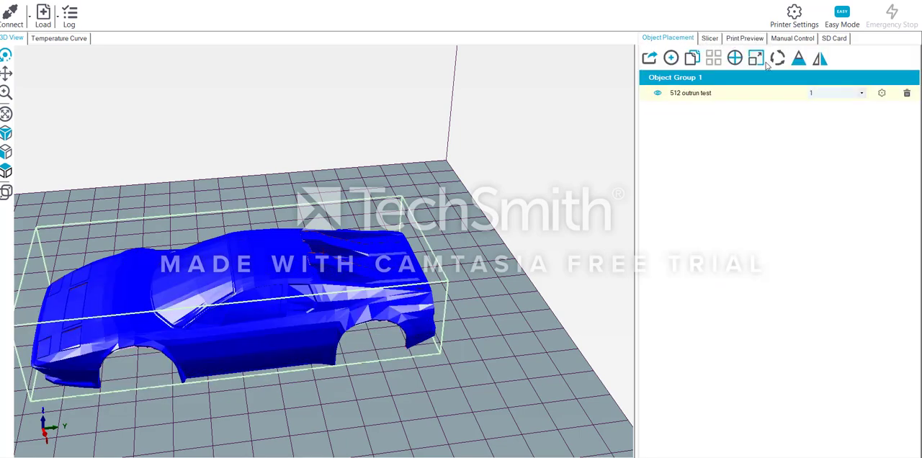
{"action": "left_click", "coordinate": [771, 60]}
{"action": "left_click", "coordinate": [747, 131]}
{"action": "scroll", "coordinate": [146, 238], "scroll_direction": "down", "scroll_amount": 3}
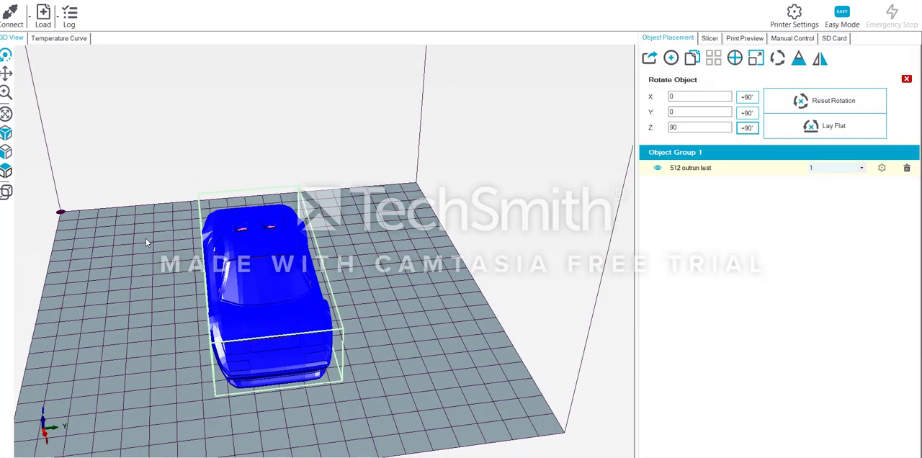
{"action": "left_click_drag", "start_coordinate": [146, 239], "coordinate": [366, 246]}
{"action": "right_click_drag", "start_coordinate": [467, 225], "coordinate": [397, 291]}
- Slice the rotated body again with CuraEngine
{"action": "left_click", "coordinate": [710, 38]}
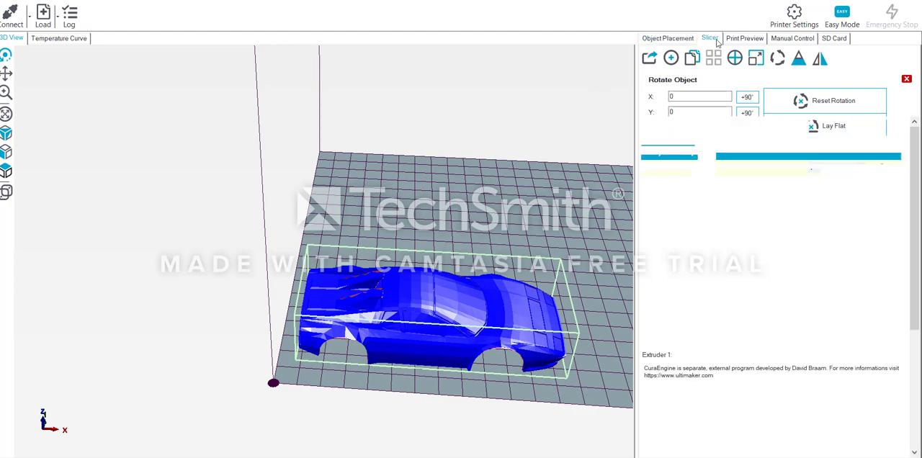
{"action": "left_click", "coordinate": [780, 67]}
{"action": "scroll", "coordinate": [386, 245], "scroll_direction": "up", "scroll_amount": 6}
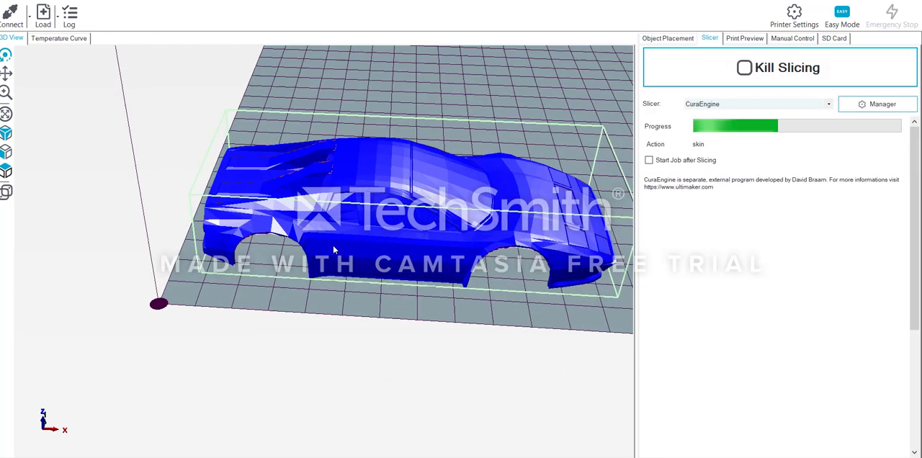
{"action": "left_click_drag", "start_coordinate": [285, 279], "coordinate": [322, 276]}
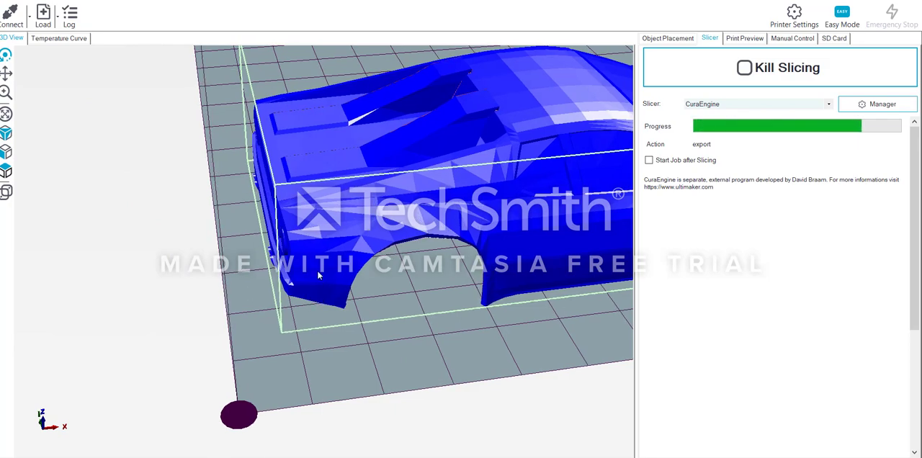
- Inspect the supports under the rotated body's front end and around its rear wheel arch
{"action": "left_click_drag", "start_coordinate": [464, 171], "coordinate": [392, 294]}
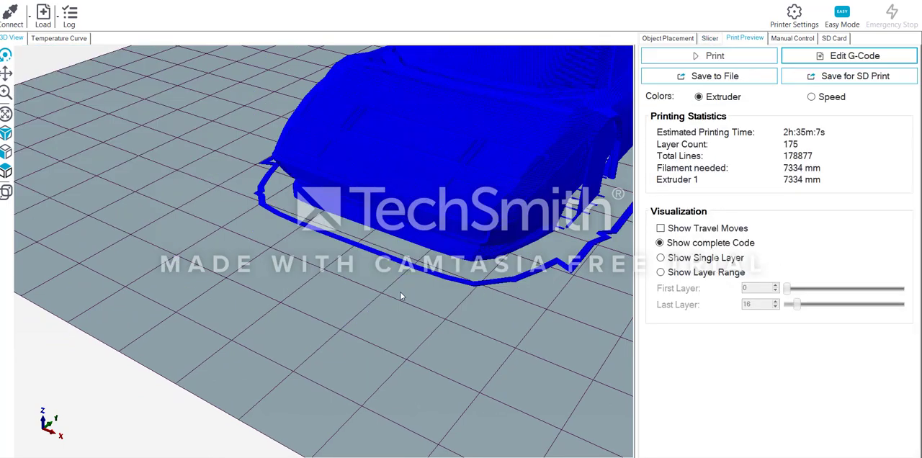
{"action": "scroll", "coordinate": [387, 292], "scroll_direction": "up", "scroll_amount": 5}
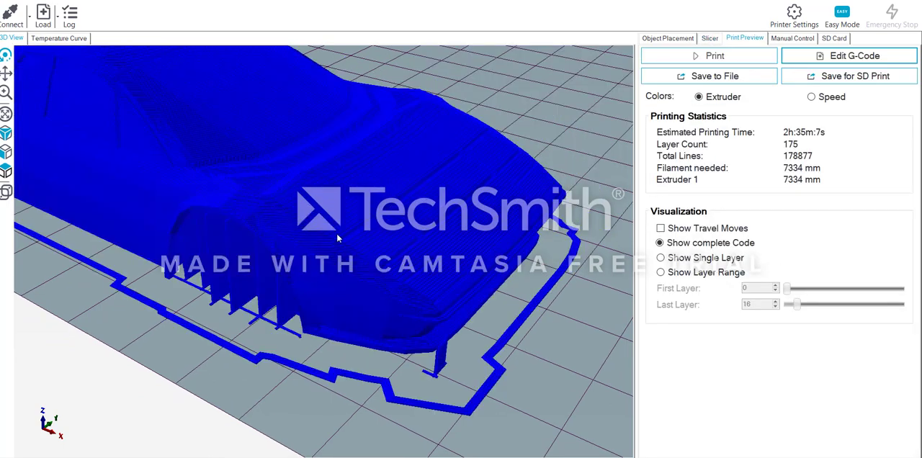
{"action": "mouse_move", "coordinate": [329, 280]}
{"action": "left_mouse_down"}
{"action": "mouse_move", "coordinate": [337, 310]}
{"action": "mouse_move", "coordinate": [312, 364]}
{"action": "mouse_move", "coordinate": [348, 336]}
{"action": "mouse_move", "coordinate": [299, 320]}
{"action": "mouse_move", "coordinate": [366, 343]}
{"action": "mouse_move", "coordinate": [322, 292]}
{"action": "left_mouse_up"}
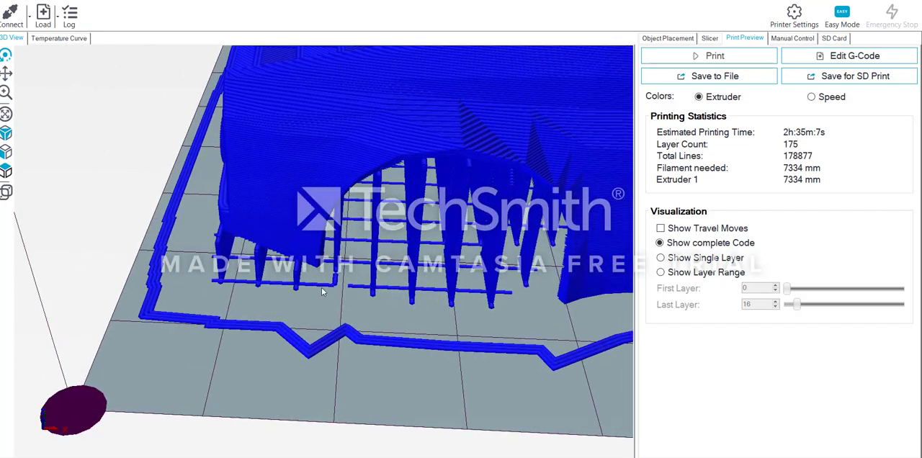